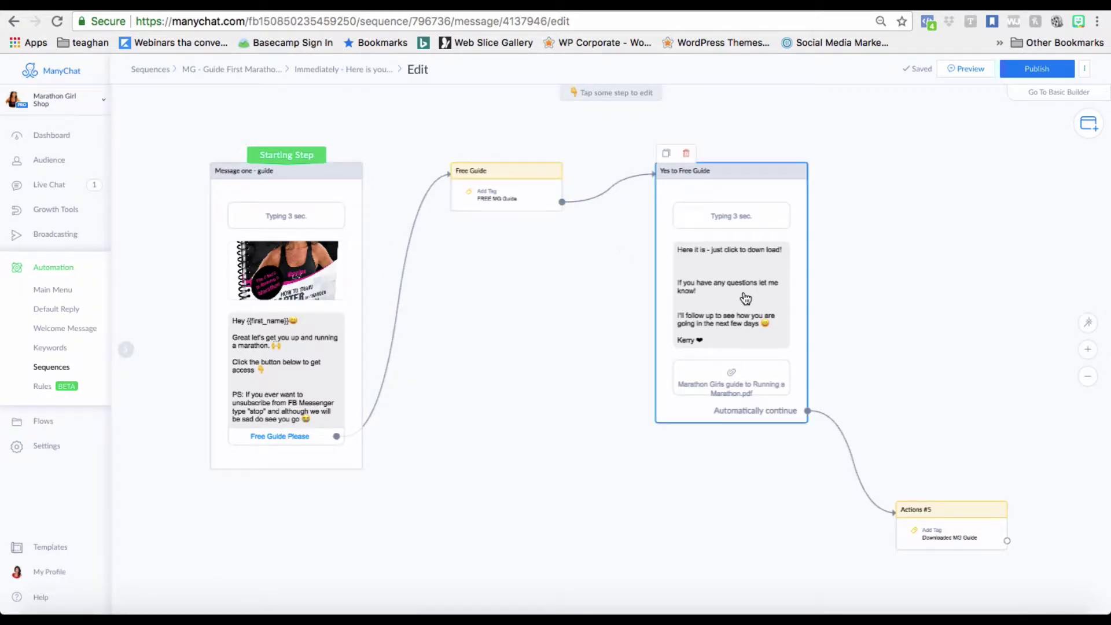
- Add a user input to the "Yes to Free Guide" message asking whether to email the guide too and if this is the best address
{"action": "left_click", "coordinate": [713, 297]}
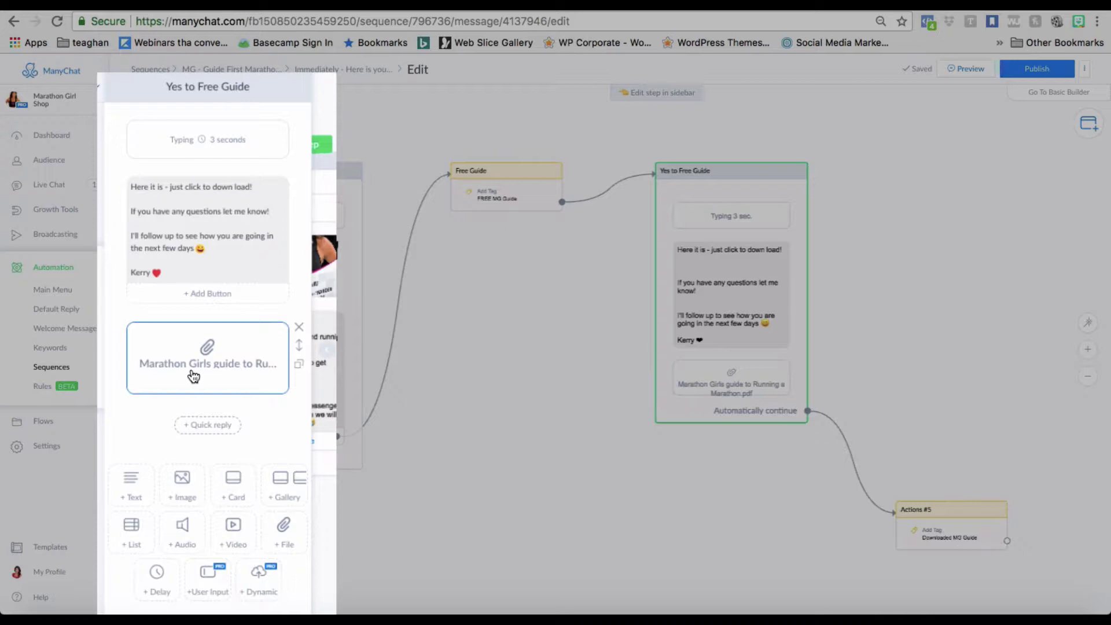
{"action": "left_click", "coordinate": [205, 585]}
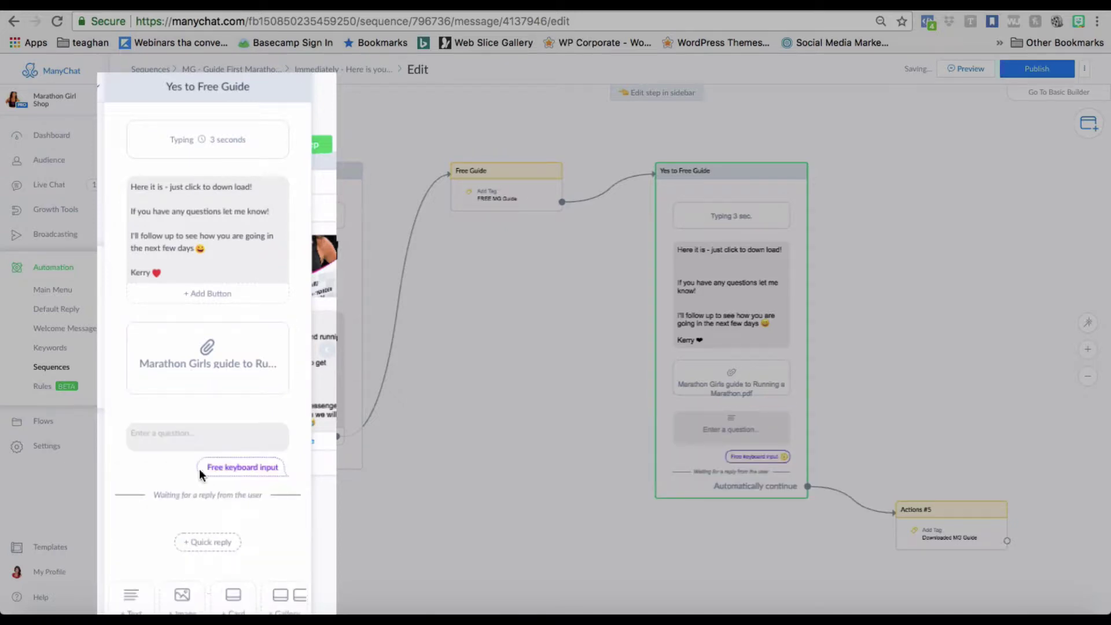
{"action": "left_click", "coordinate": [173, 436]}
{"action": "type", "text": "Would you like me to send you the guide in an email as well?  If so is this the best email address?"}
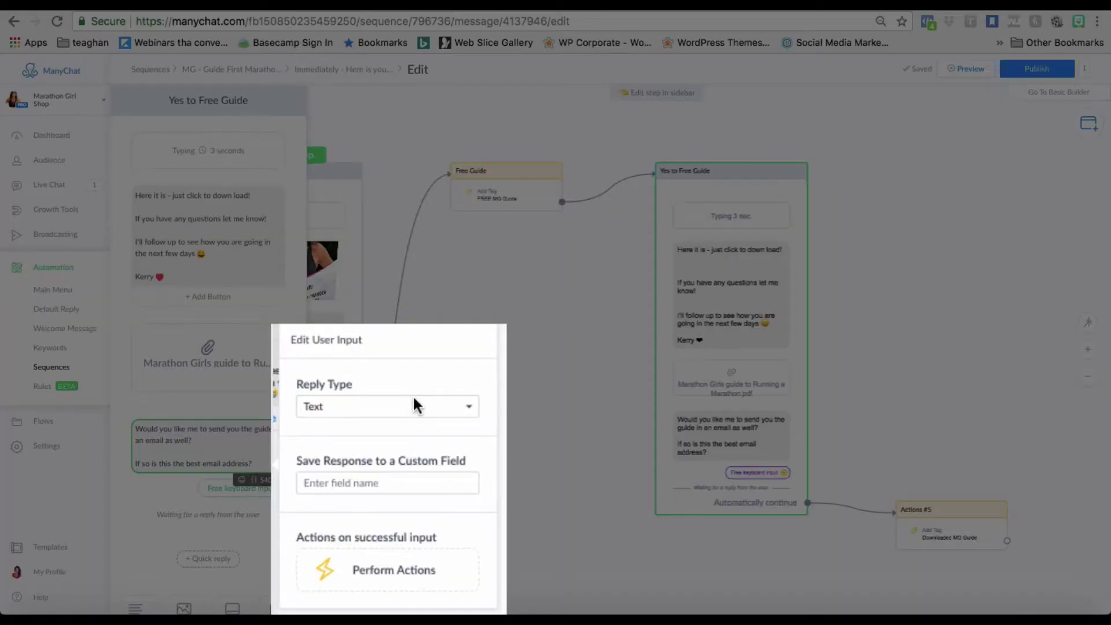
- Set the reply type of the new user input to Email and review its remaining settings
{"action": "left_click", "coordinate": [411, 399]}
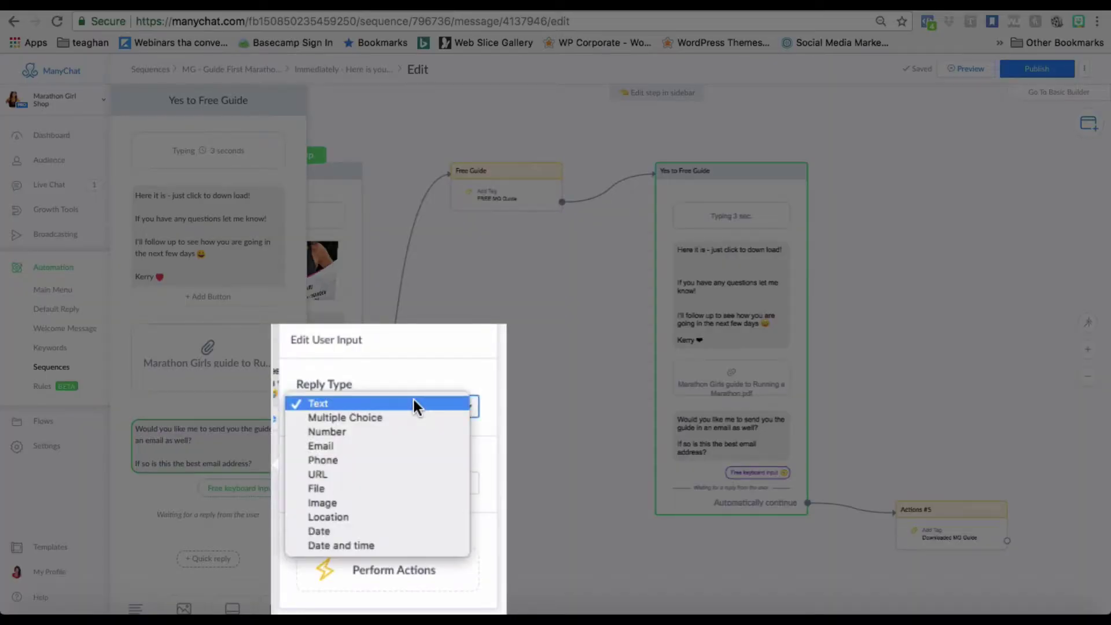
{"action": "left_click", "coordinate": [411, 446]}
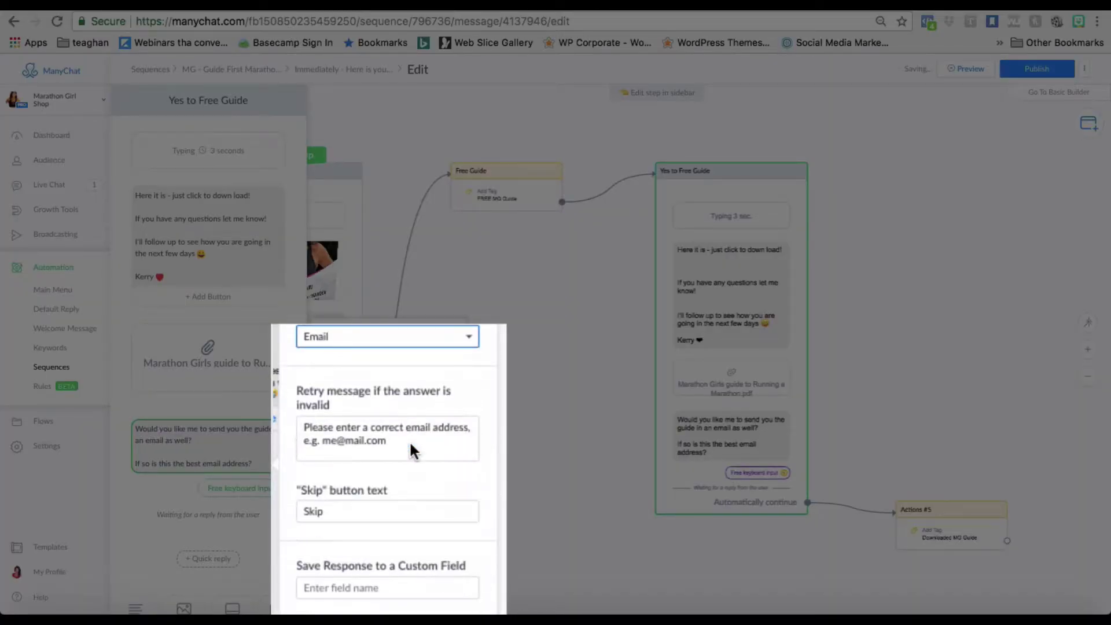
{"action": "scroll", "coordinate": [419, 376], "scroll_direction": "down", "scroll_amount": 1}
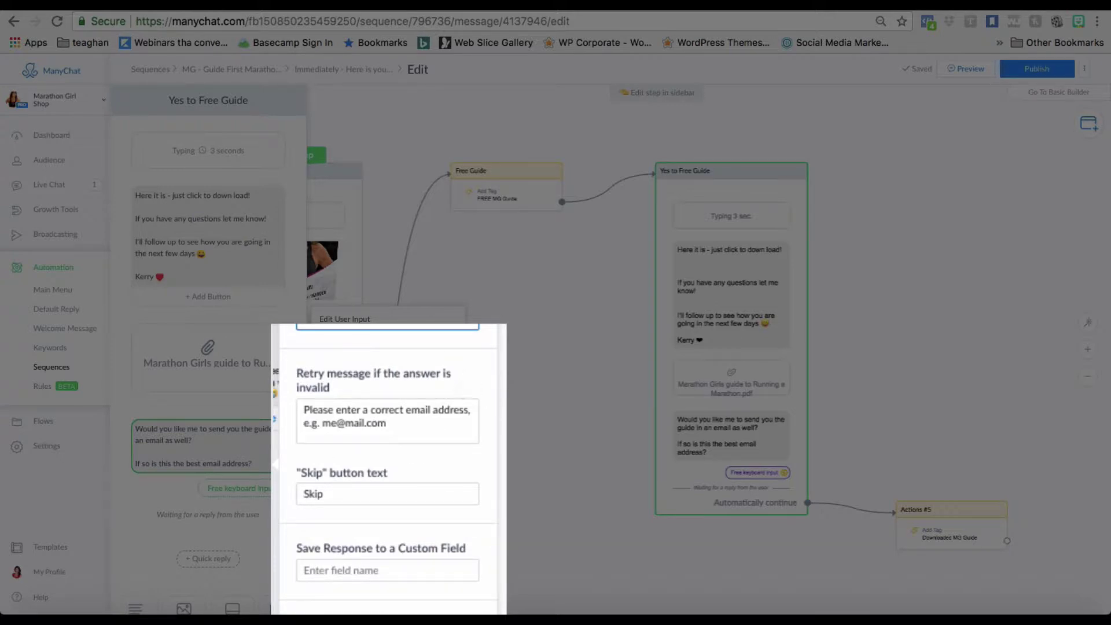
{"action": "scroll", "coordinate": [382, 376], "scroll_direction": "down", "scroll_amount": 1}
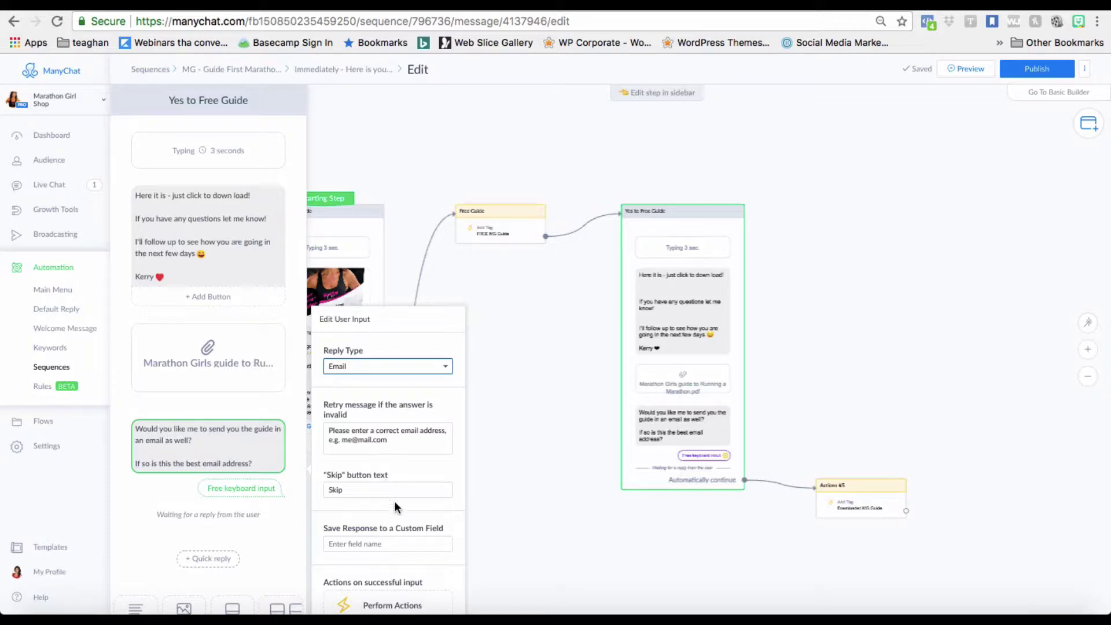
- Add an action on successful input that applies the tag MGG-SEQ-EMAIL-GUIDE
{"action": "left_click", "coordinate": [392, 605]}
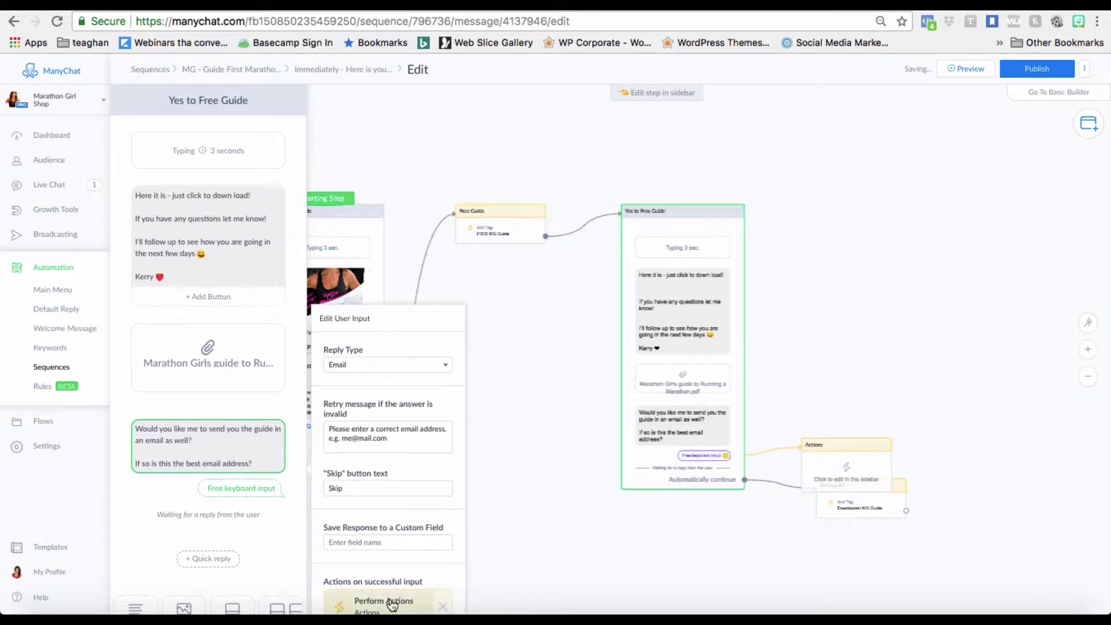
{"action": "left_click", "coordinate": [831, 454]}
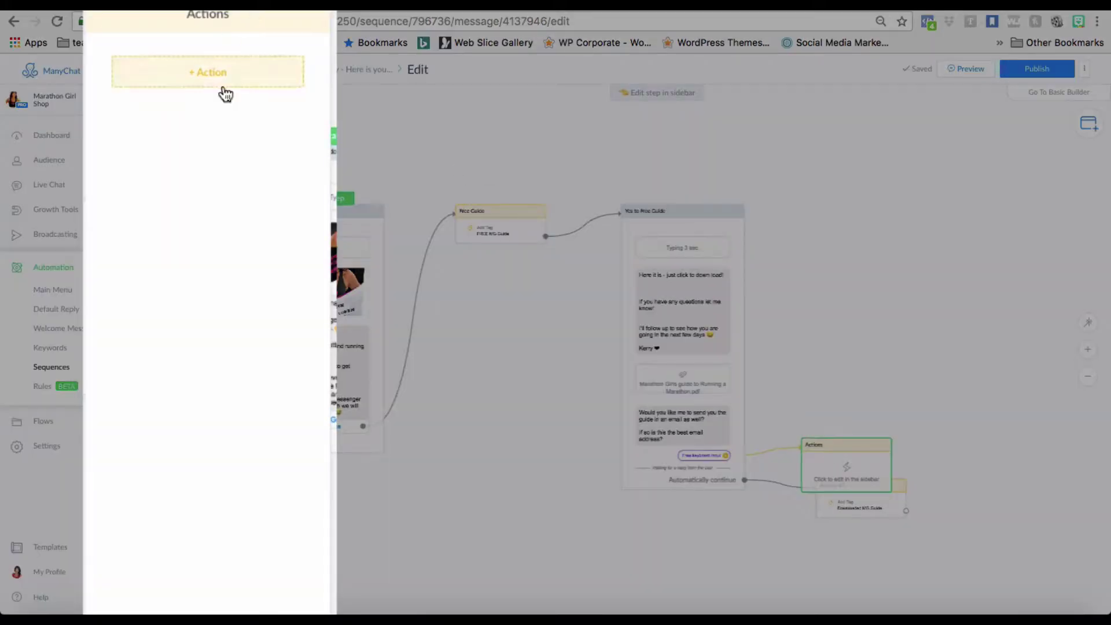
{"action": "left_click", "coordinate": [219, 155]}
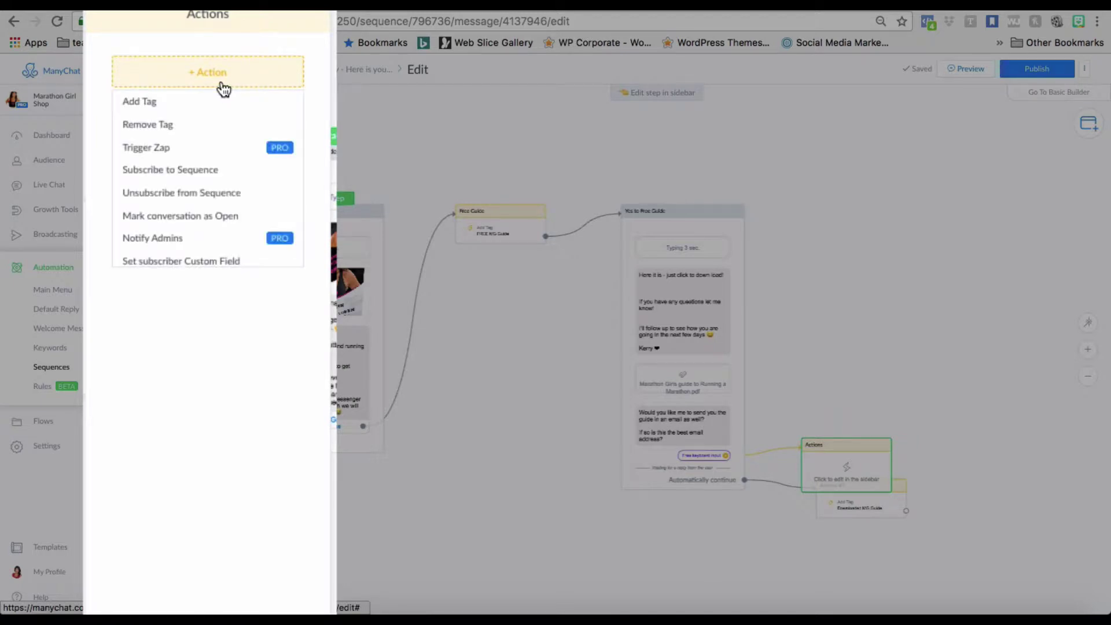
{"action": "left_click", "coordinate": [136, 101]}
{"action": "left_click", "coordinate": [148, 91]}
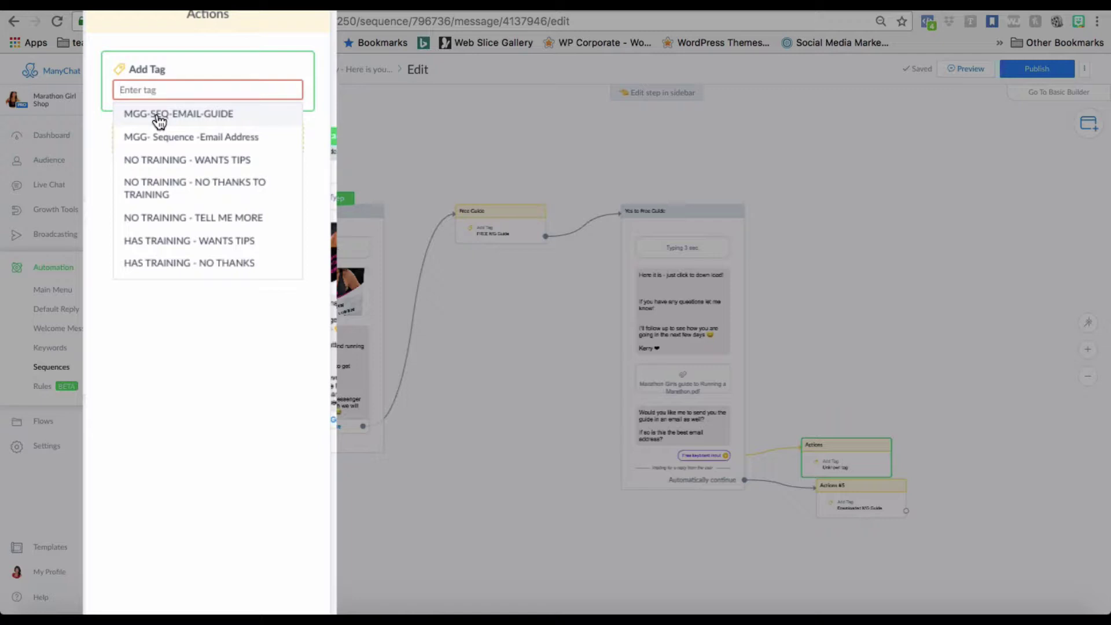
{"action": "left_click", "coordinate": [158, 114]}
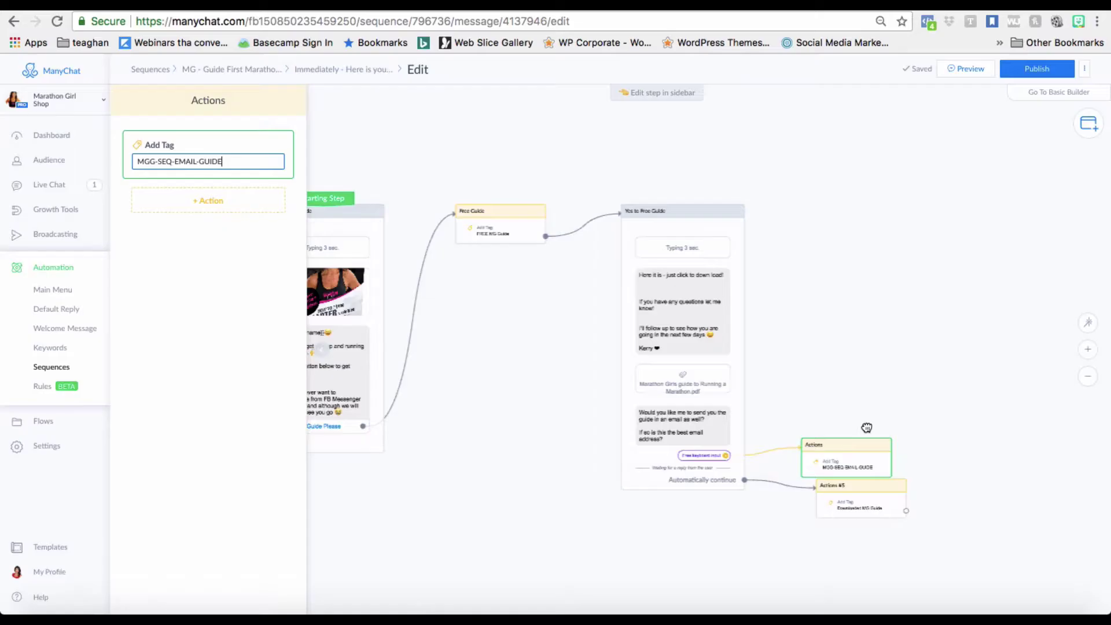
- Move the new Actions block clear of the Actions #5 block and publish the flow
{"action": "left_click_drag", "start_coordinate": [837, 448], "coordinate": [865, 341]}
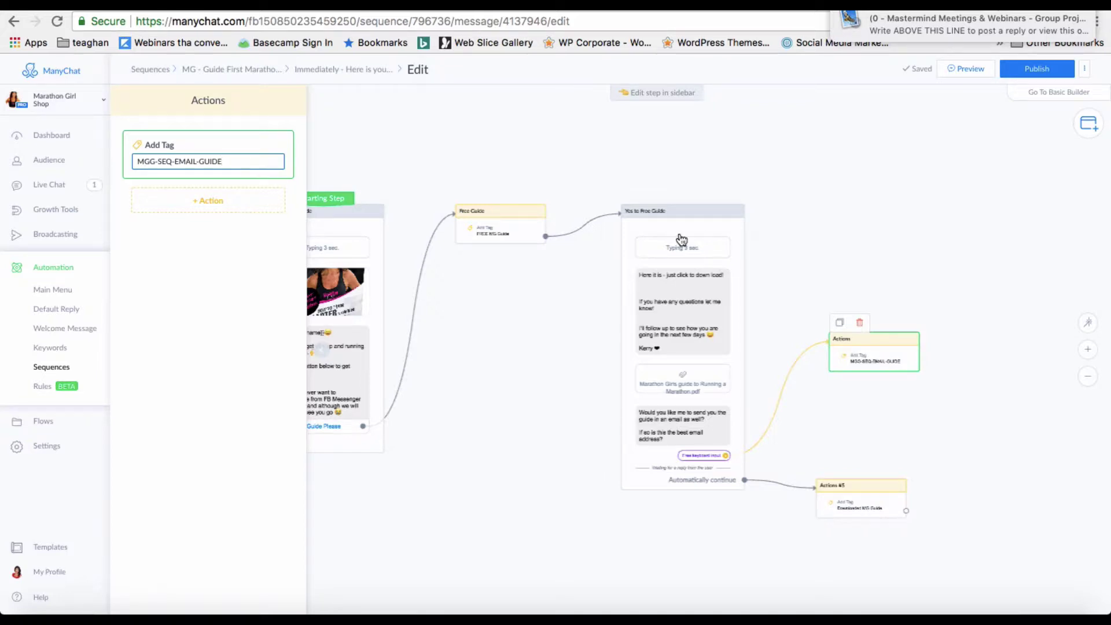
{"action": "left_click", "coordinate": [1029, 69]}
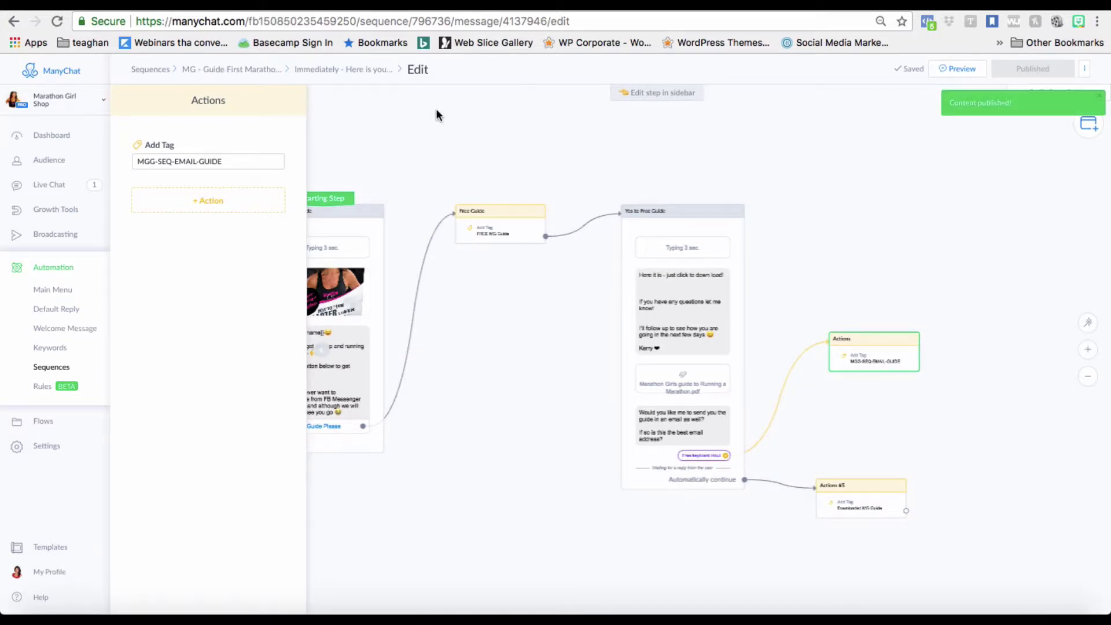
{"action": "left_click", "coordinate": [406, 123]}
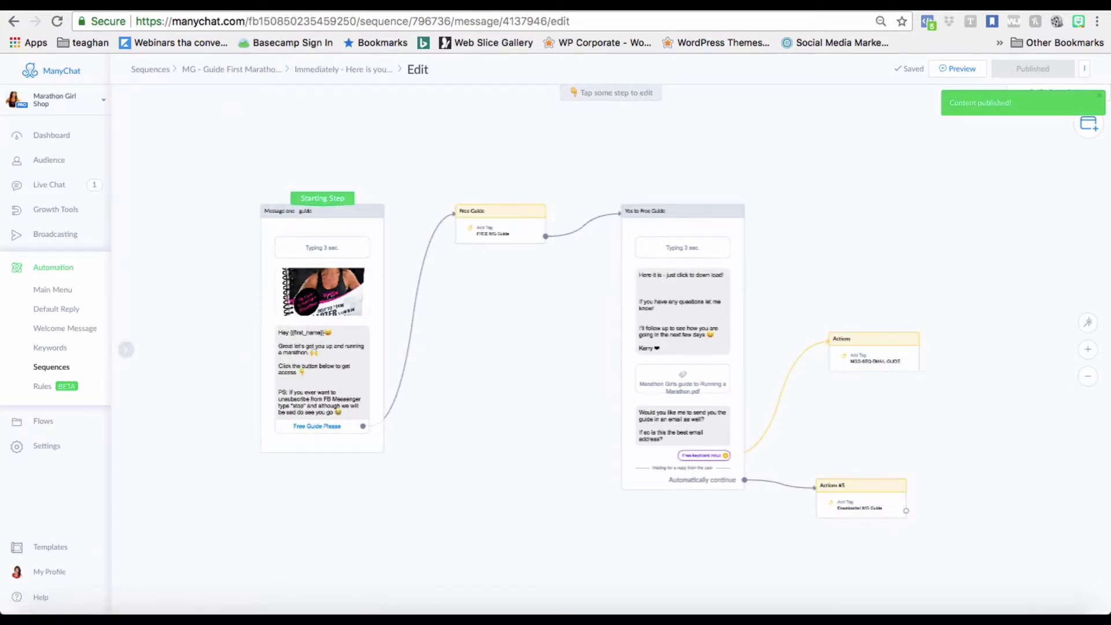
- Switch to Zapier and create a new zap with ManyChat's New Tagged User as its trigger
{"action": "key", "text": "ctrl+Tab"}
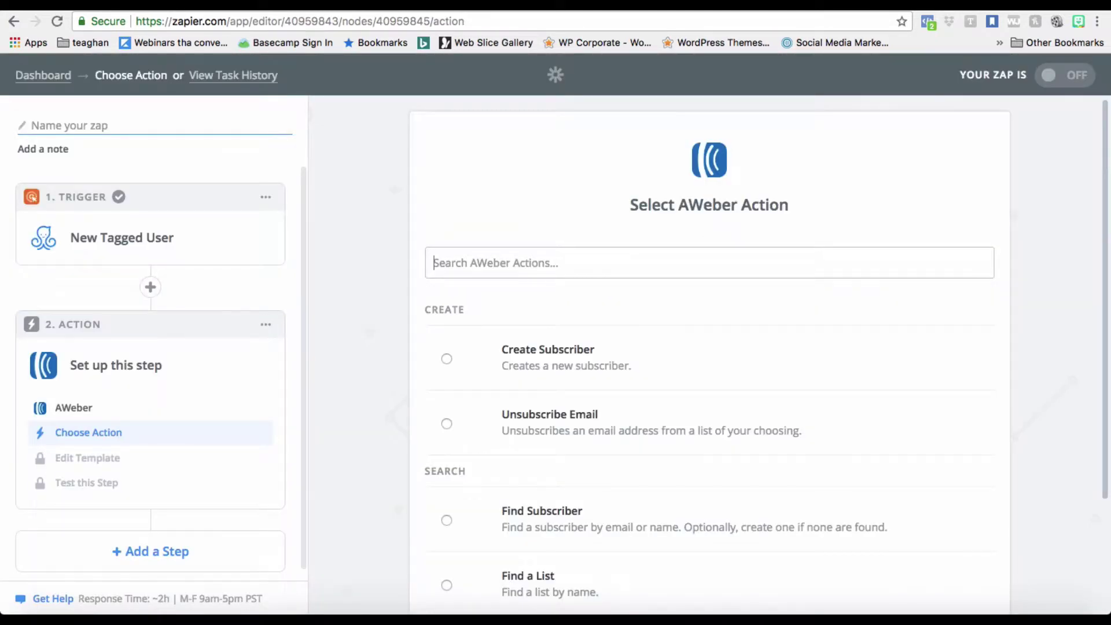
{"action": "left_click", "coordinate": [42, 76]}
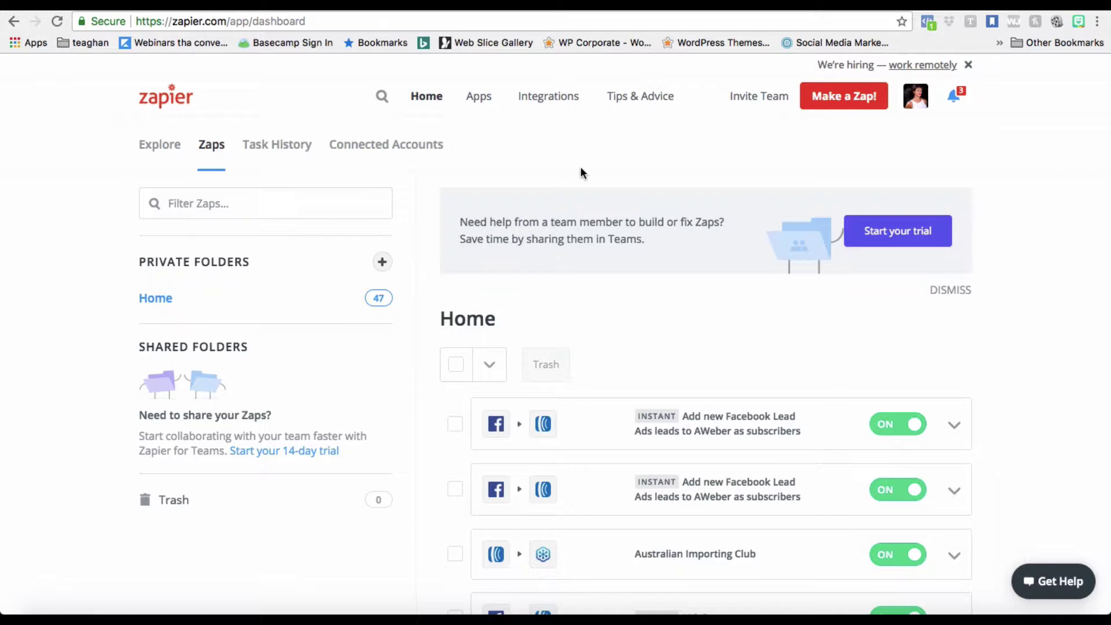
{"action": "left_click", "coordinate": [838, 98]}
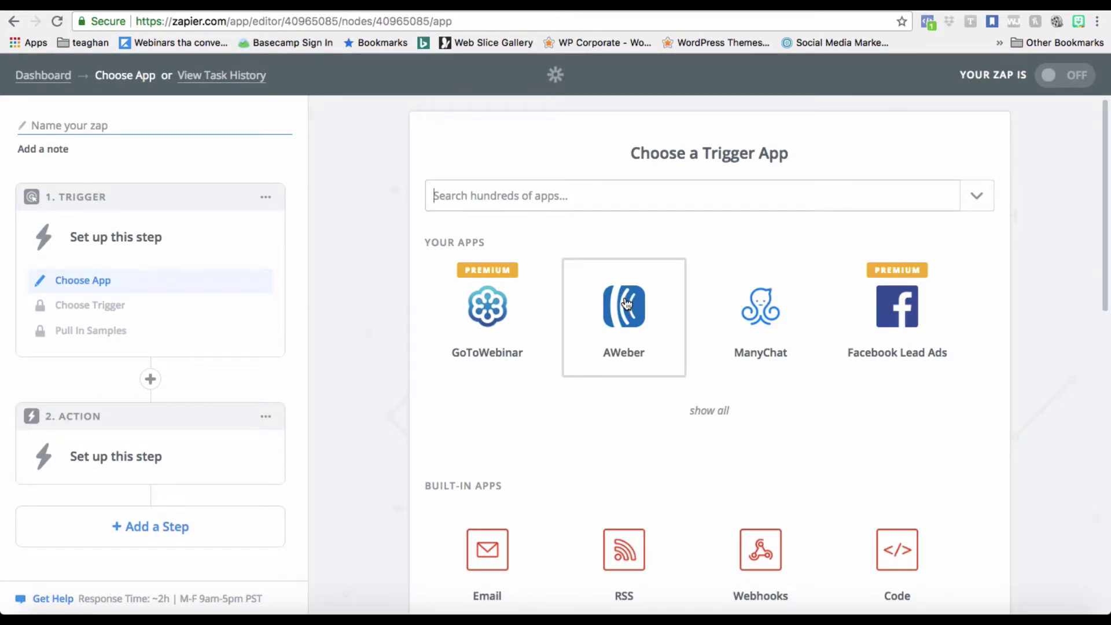
{"action": "left_click", "coordinate": [755, 316]}
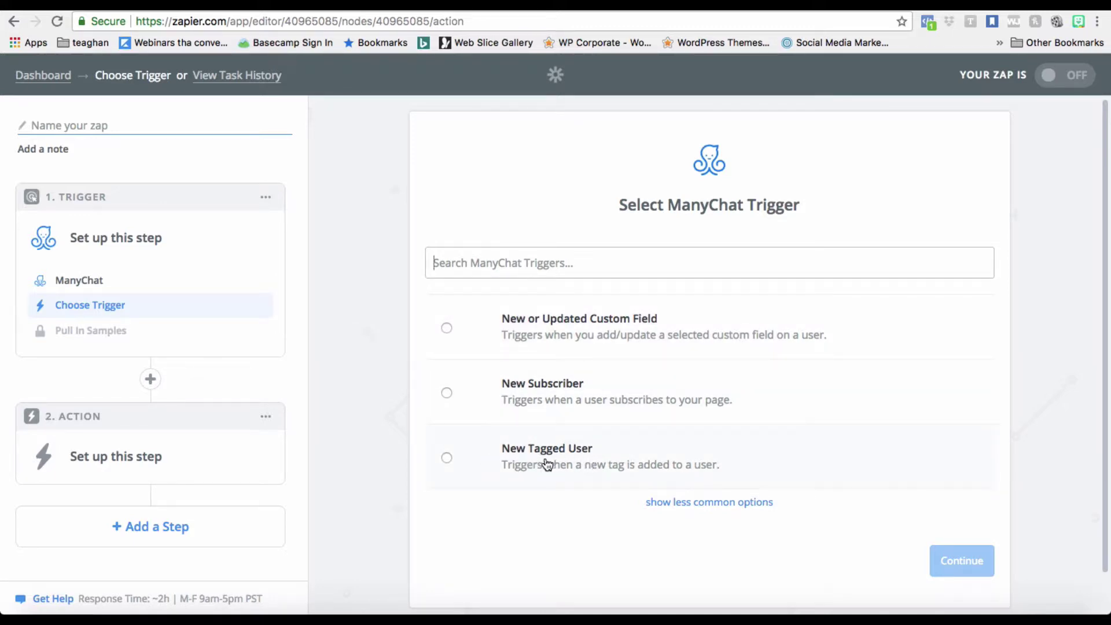
{"action": "left_click", "coordinate": [446, 458]}
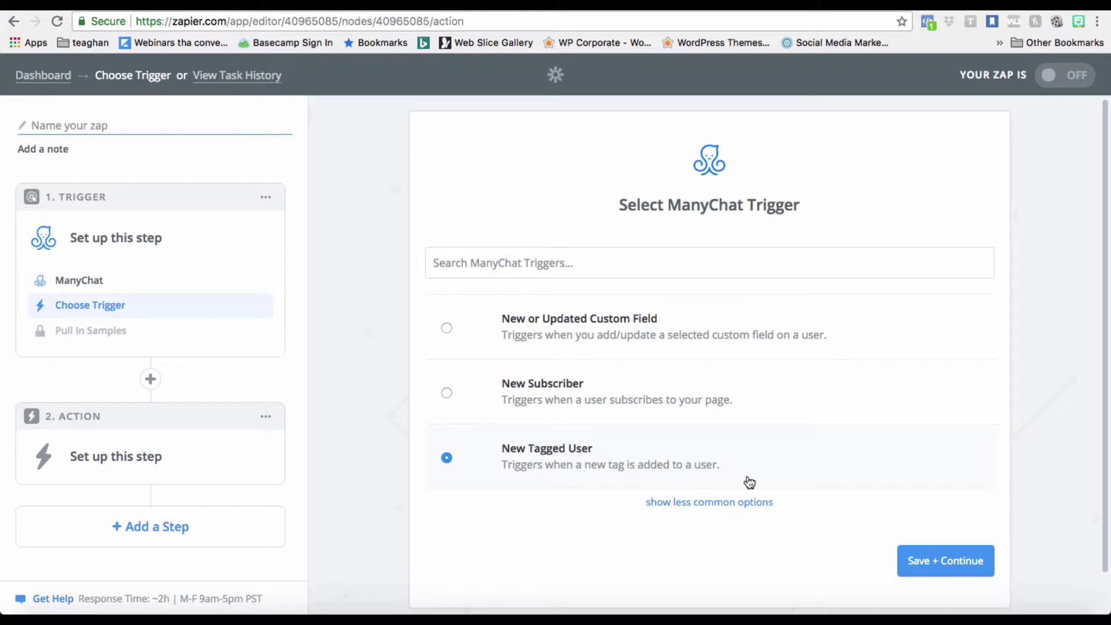
{"action": "left_click", "coordinate": [945, 561]}
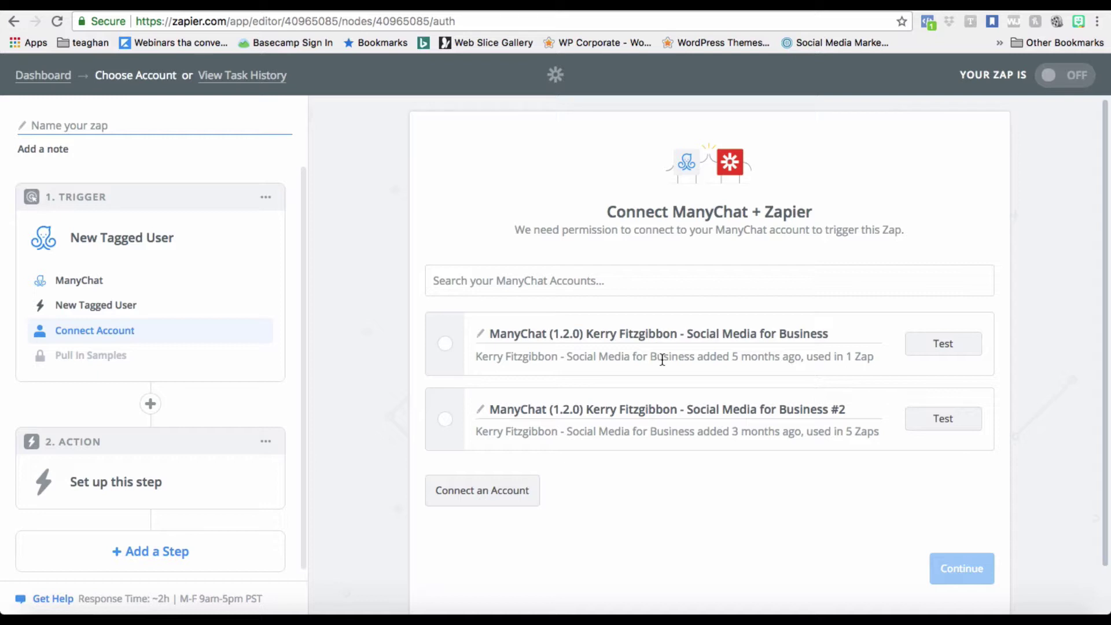
- Select the second ManyChat account (#2) for the trigger, test its connection and save the choice
{"action": "left_click", "coordinate": [445, 419]}
{"action": "left_click", "coordinate": [934, 418]}
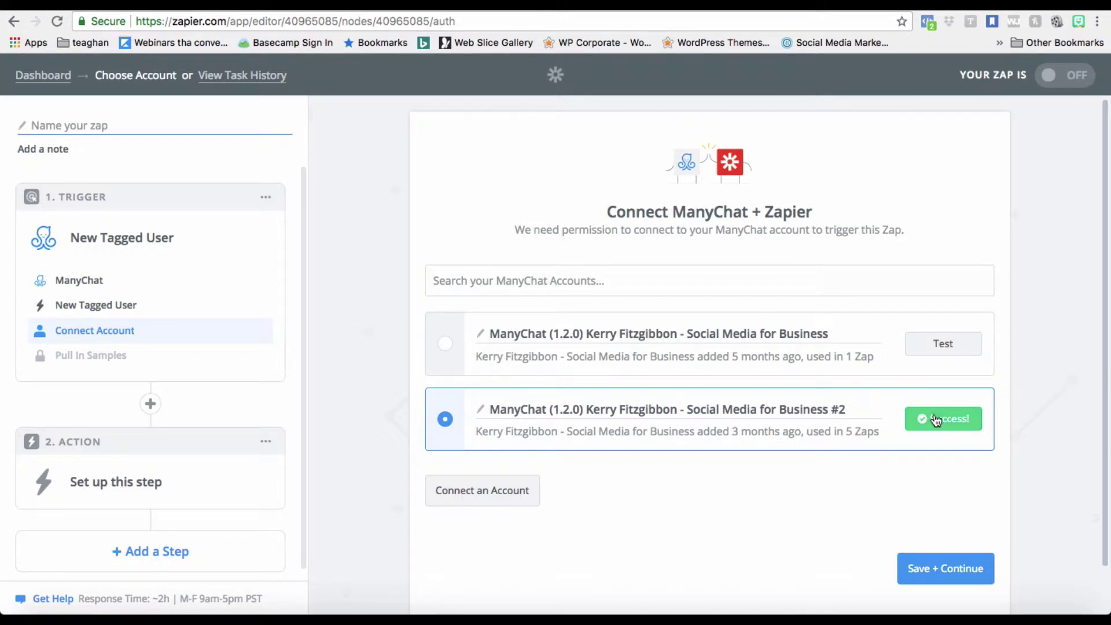
{"action": "left_click", "coordinate": [944, 569]}
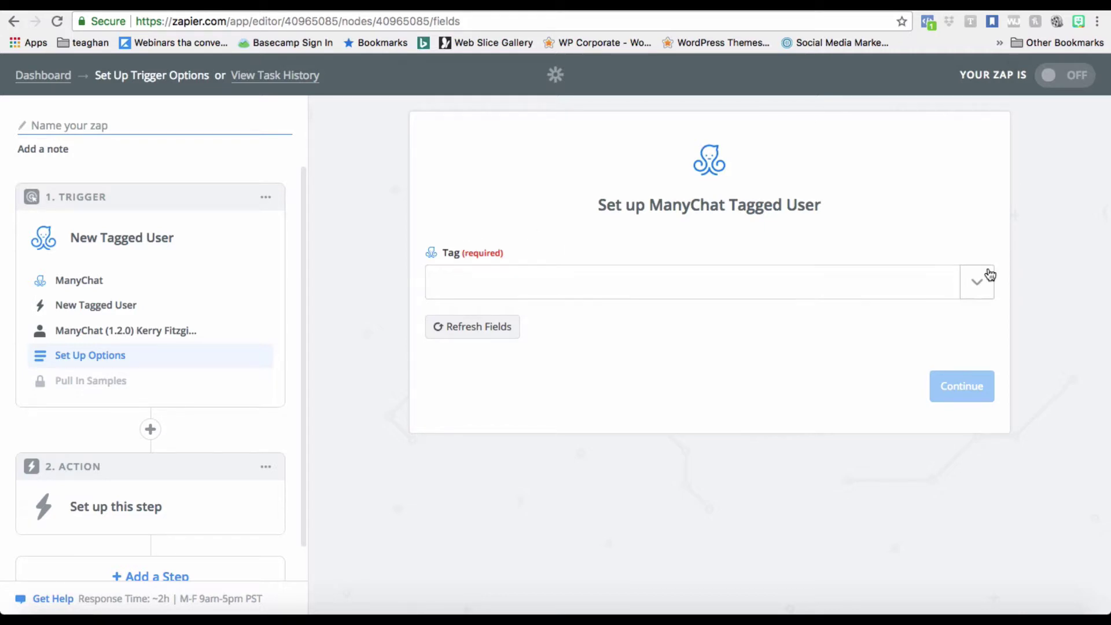
- Set the trigger's tag to MGG-SEQ-EMAIL-GUIDE, check it against the ManyChat flow, and continue to the sample stage
{"action": "left_click", "coordinate": [977, 284]}
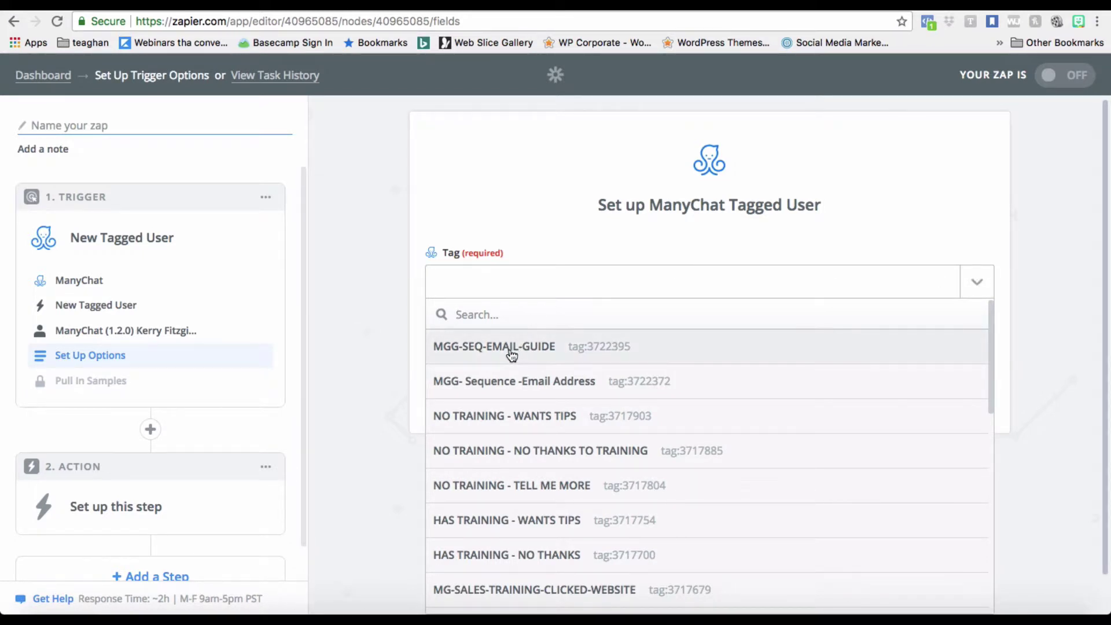
{"action": "left_click", "coordinate": [479, 348]}
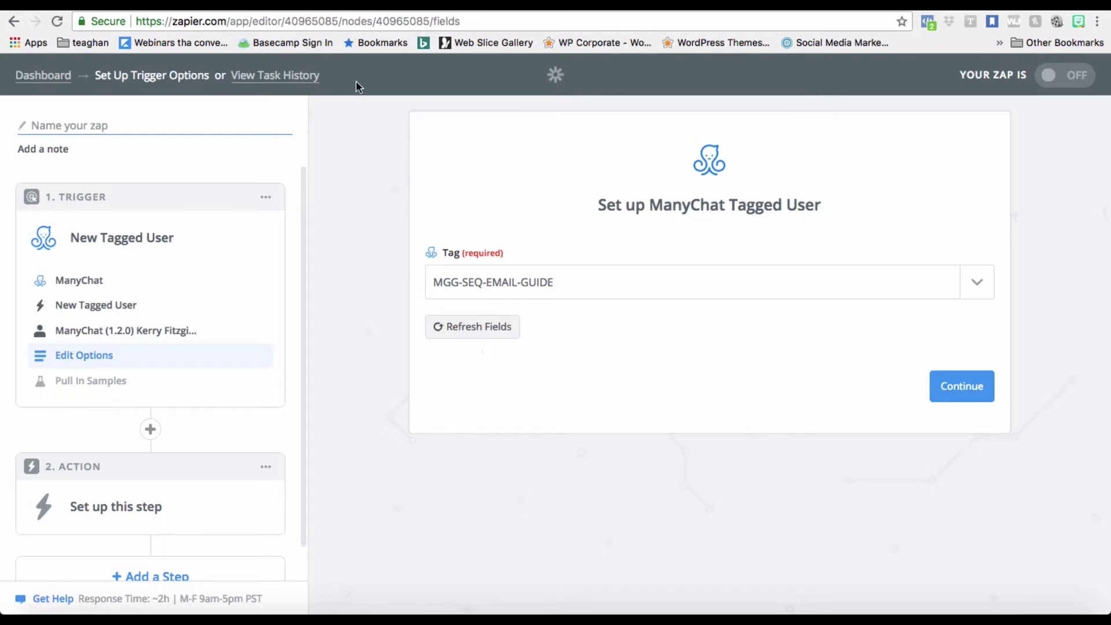
{"action": "left_click", "coordinate": [333, 12]}
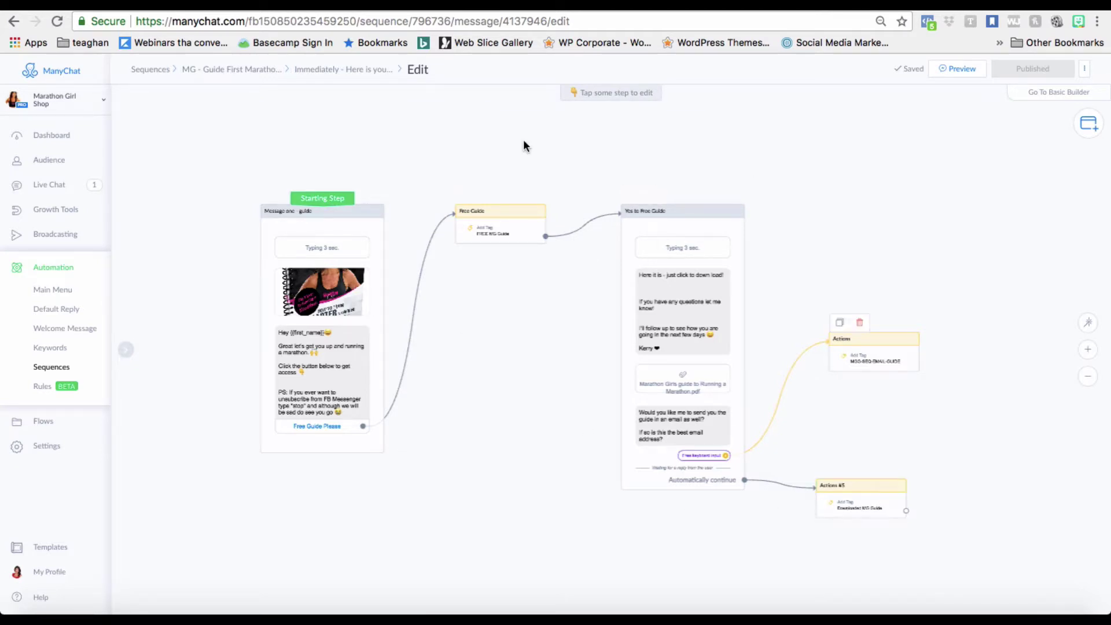
{"action": "left_click", "coordinate": [159, 5]}
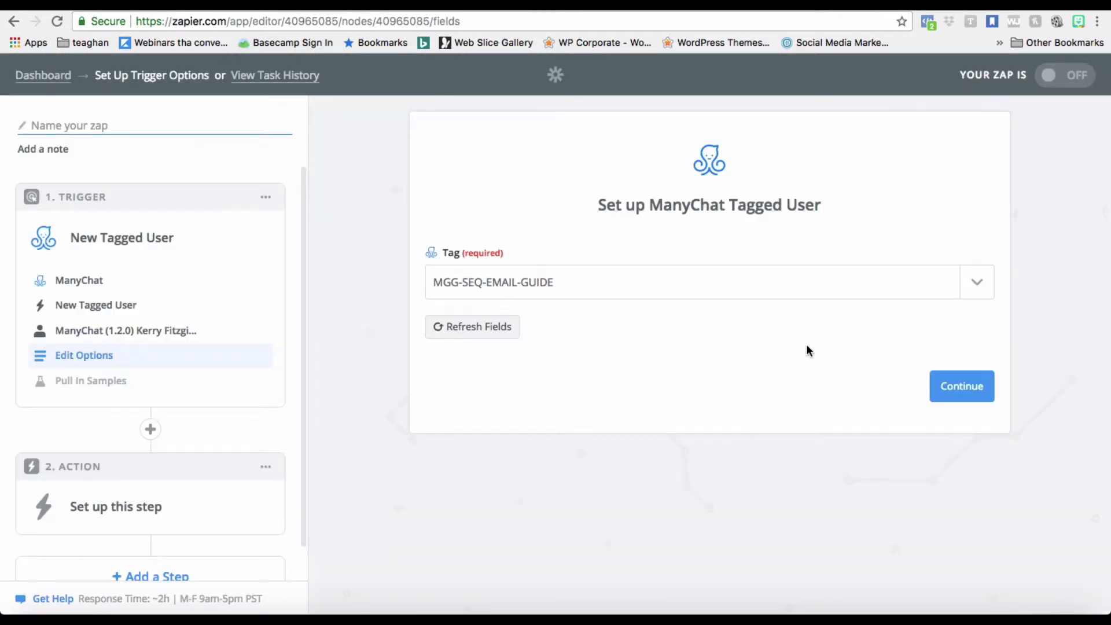
{"action": "left_click", "coordinate": [972, 384]}
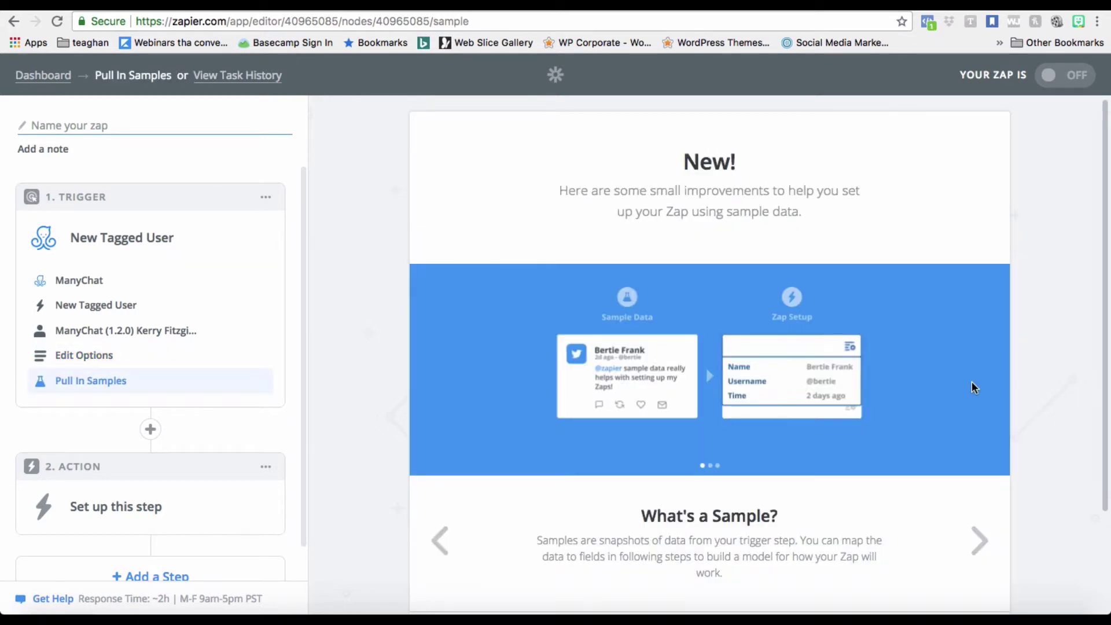
- Fetch a sample tagged user to test the ManyChat trigger and continue to the action setup
{"action": "scroll", "coordinate": [970, 381], "scroll_direction": "down", "scroll_amount": 3}
{"action": "left_click", "coordinate": [940, 517]}
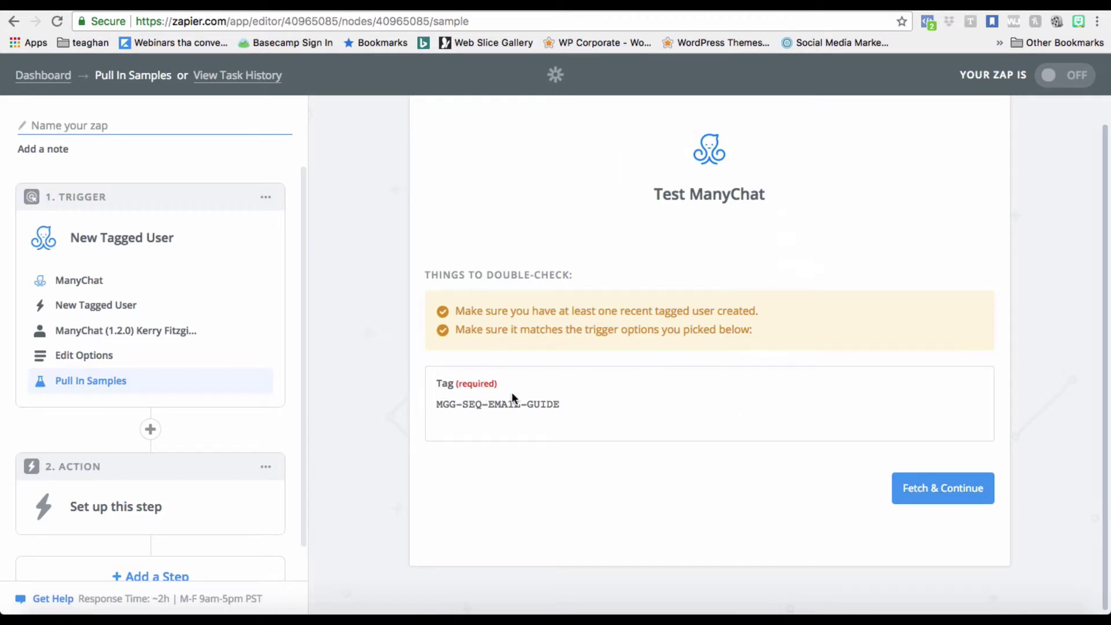
{"action": "left_click", "coordinate": [919, 492]}
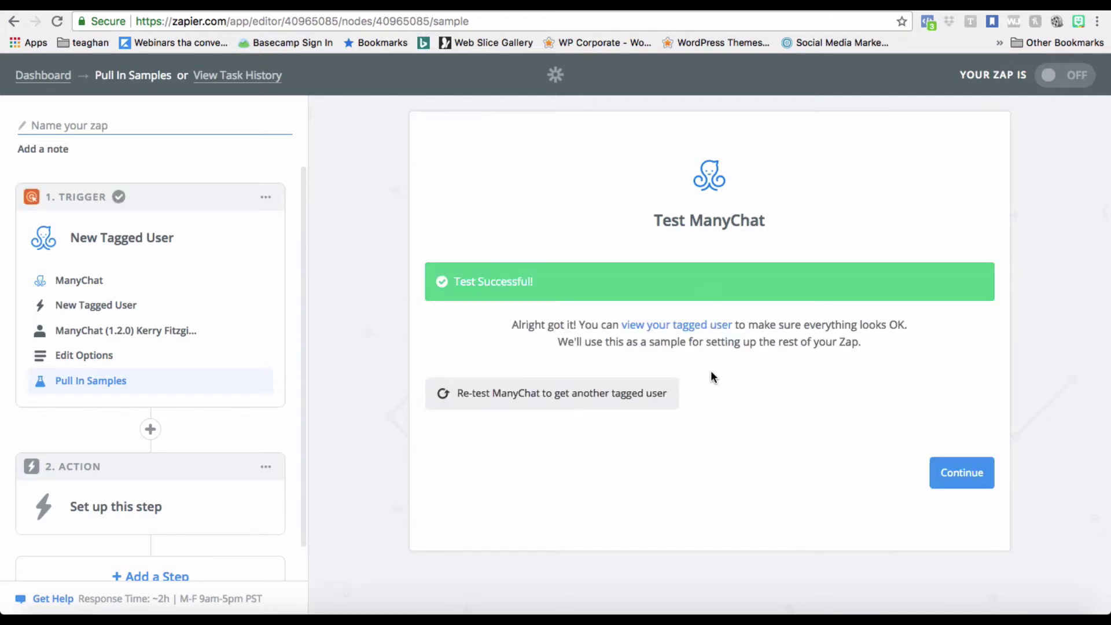
{"action": "left_click", "coordinate": [961, 474]}
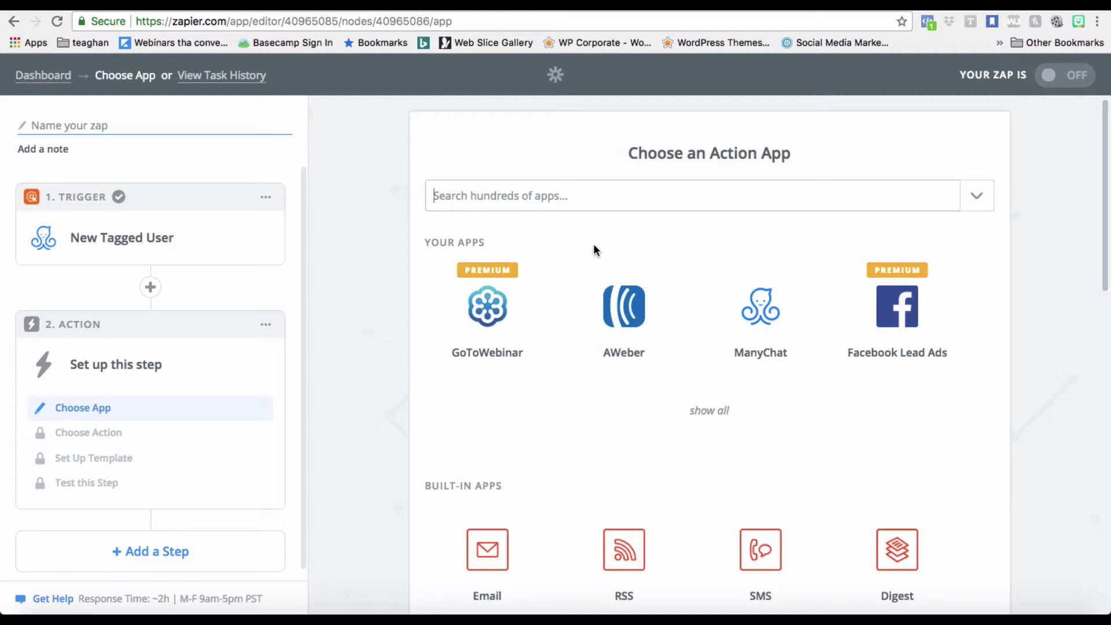
- Choose AWeber as the action app with Create Subscriber as the action, and save it
{"action": "left_click", "coordinate": [626, 306]}
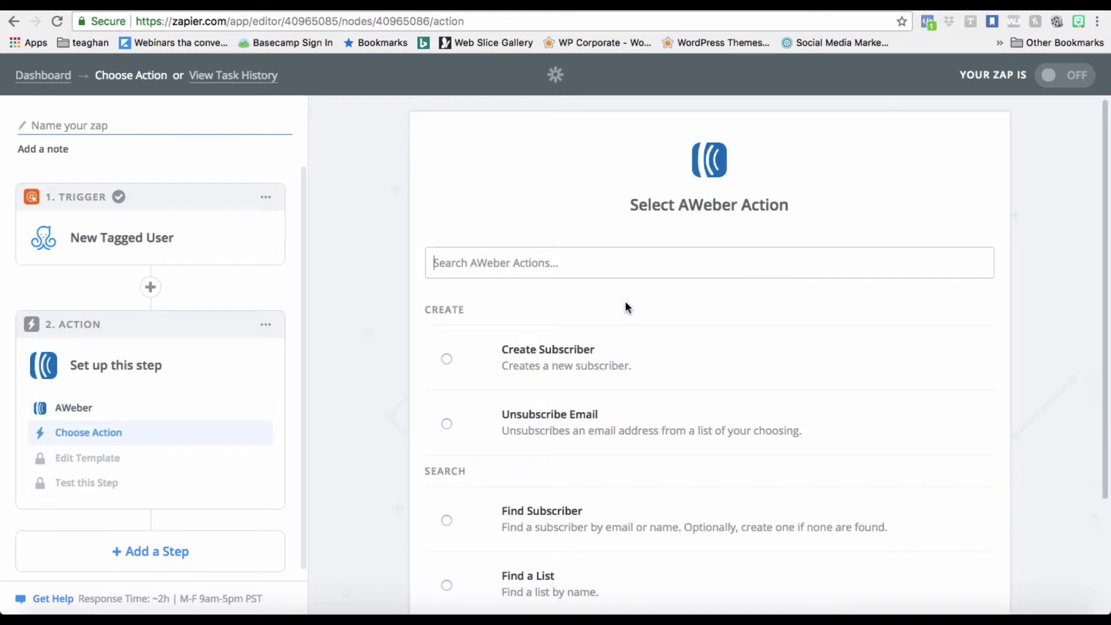
{"action": "left_click", "coordinate": [445, 360]}
{"action": "scroll", "coordinate": [631, 376], "scroll_direction": "down", "scroll_amount": 3}
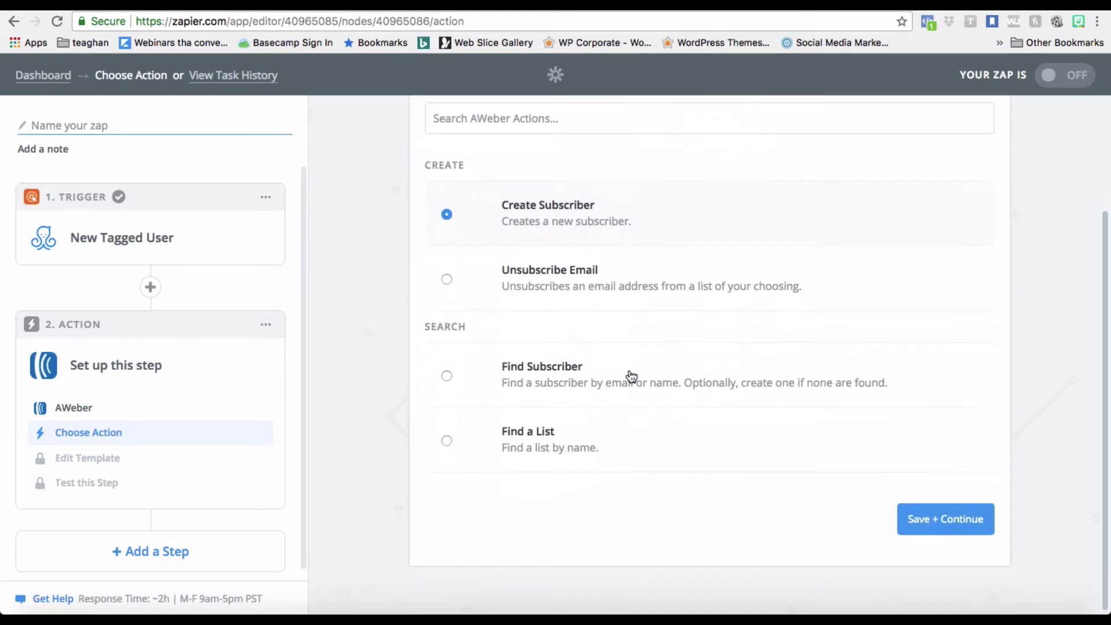
{"action": "left_click", "coordinate": [955, 527]}
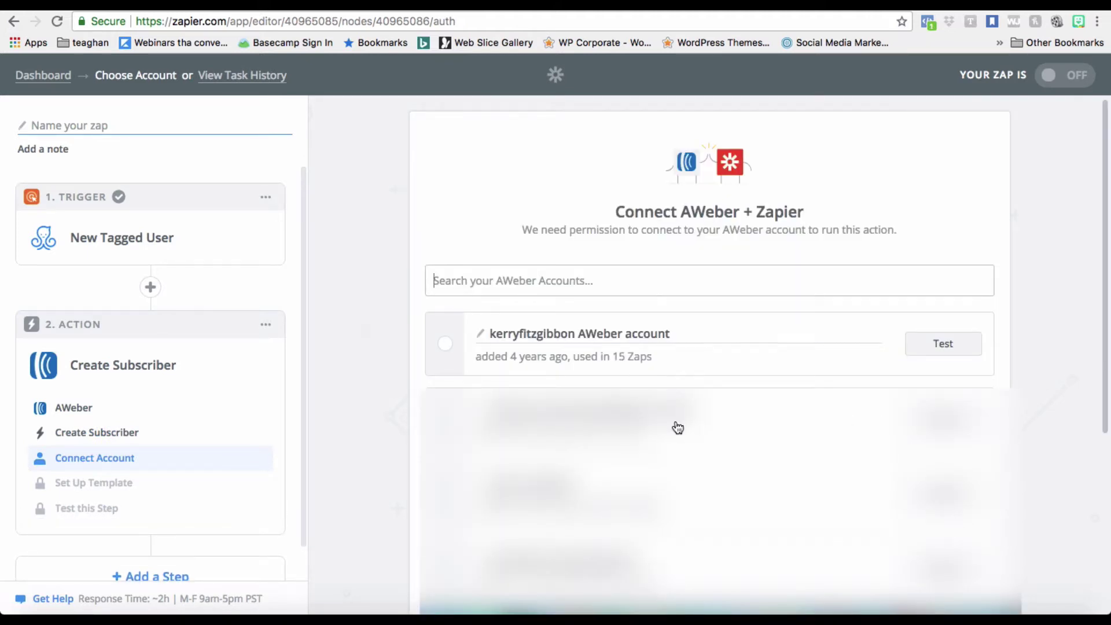
- Select the first listed AWeber account for the action, test its connection and save the choice
{"action": "left_click", "coordinate": [446, 346]}
{"action": "left_click", "coordinate": [954, 342]}
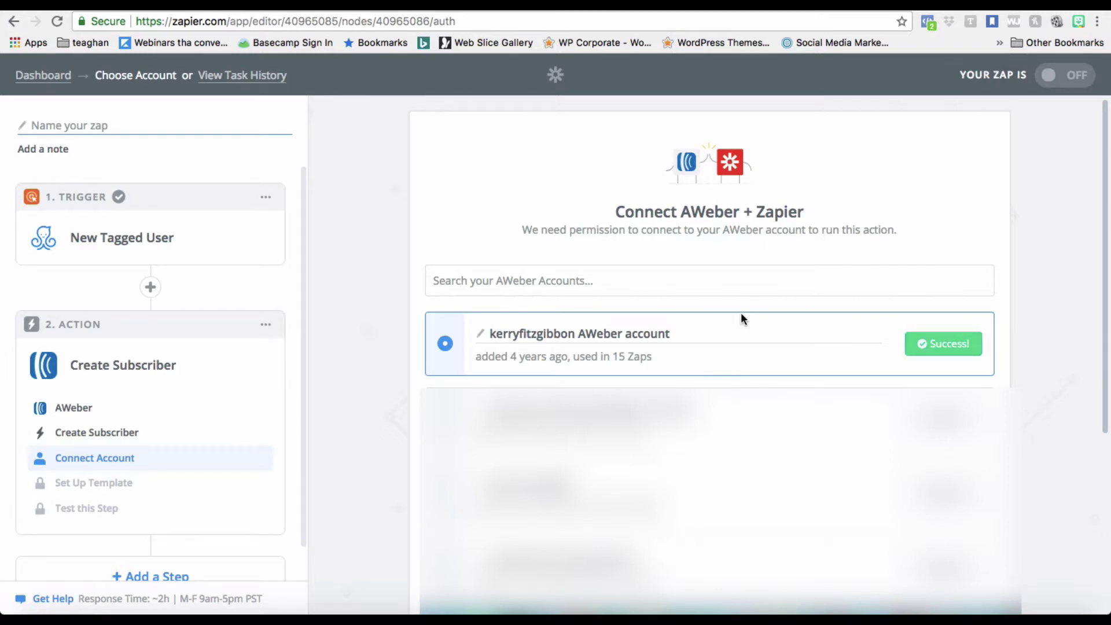
{"action": "scroll", "coordinate": [740, 318], "scroll_direction": "down", "scroll_amount": 10}
{"action": "left_click", "coordinate": [947, 523]}
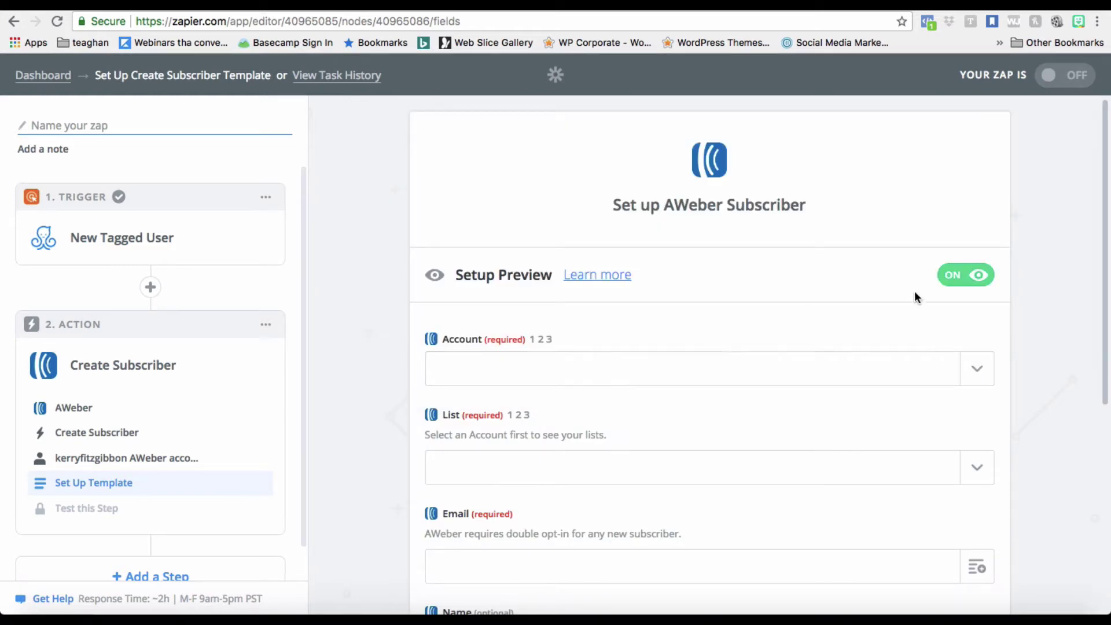
- Choose the only available AWeber account number and set the subscriber list to Marathon Girl Guide
{"action": "left_click", "coordinate": [978, 367]}
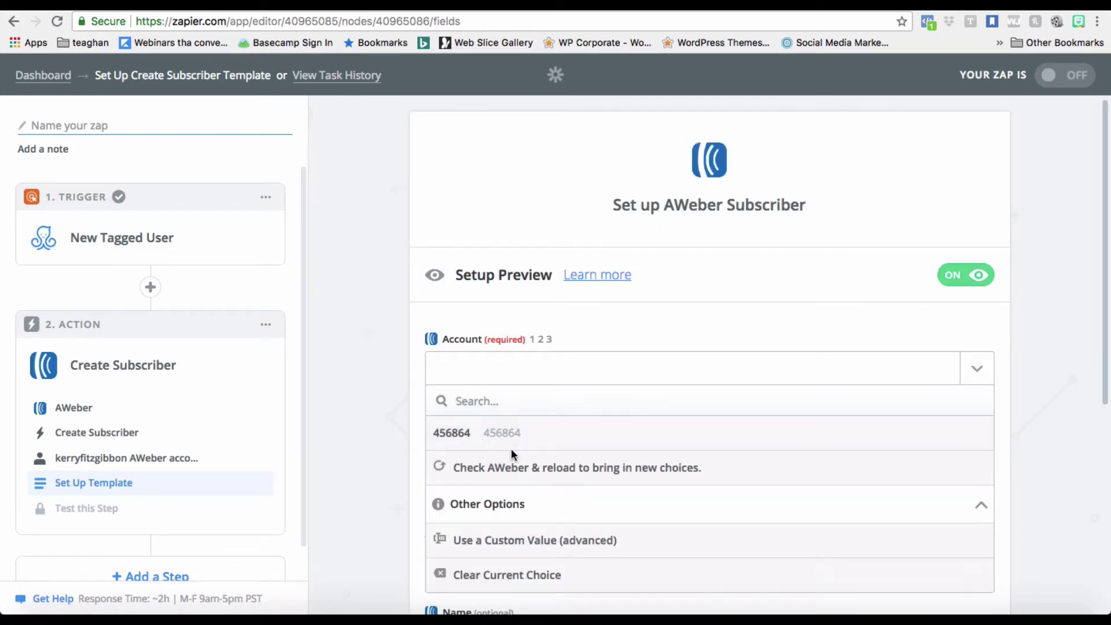
{"action": "left_click", "coordinate": [455, 435]}
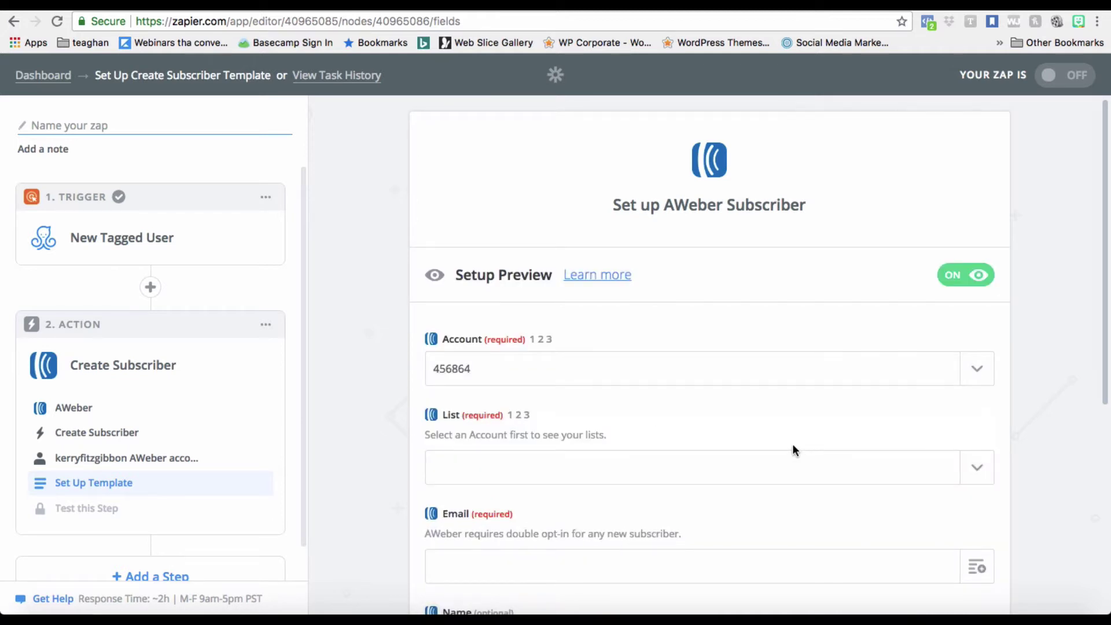
{"action": "scroll", "coordinate": [793, 443], "scroll_direction": "down", "scroll_amount": 3}
{"action": "left_click", "coordinate": [976, 303]}
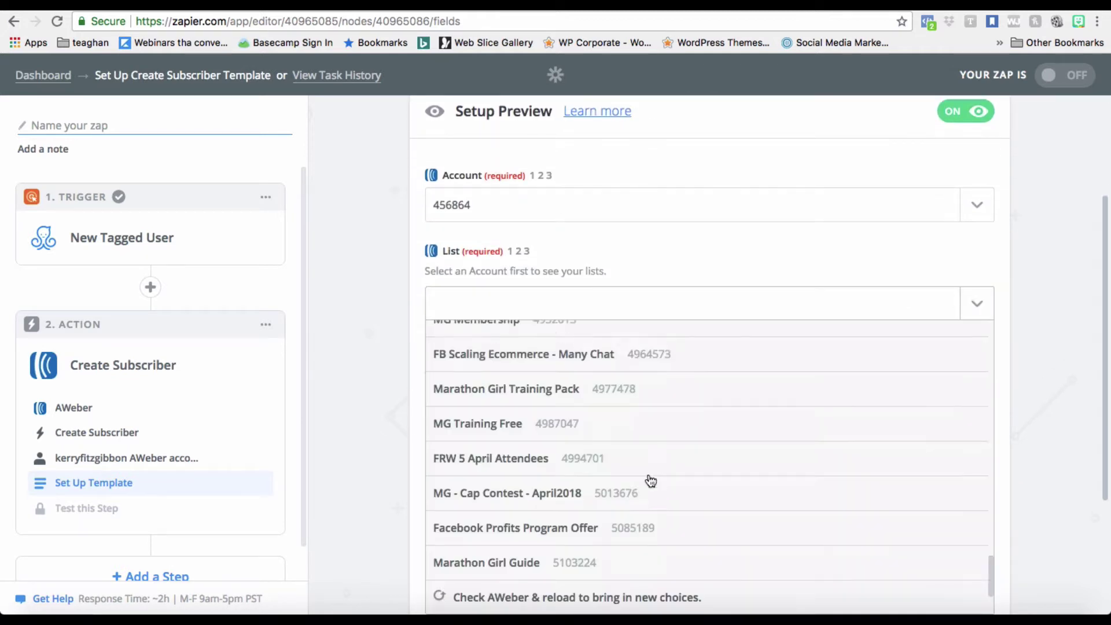
{"action": "scroll", "coordinate": [647, 478], "scroll_direction": "down", "scroll_amount": 5}
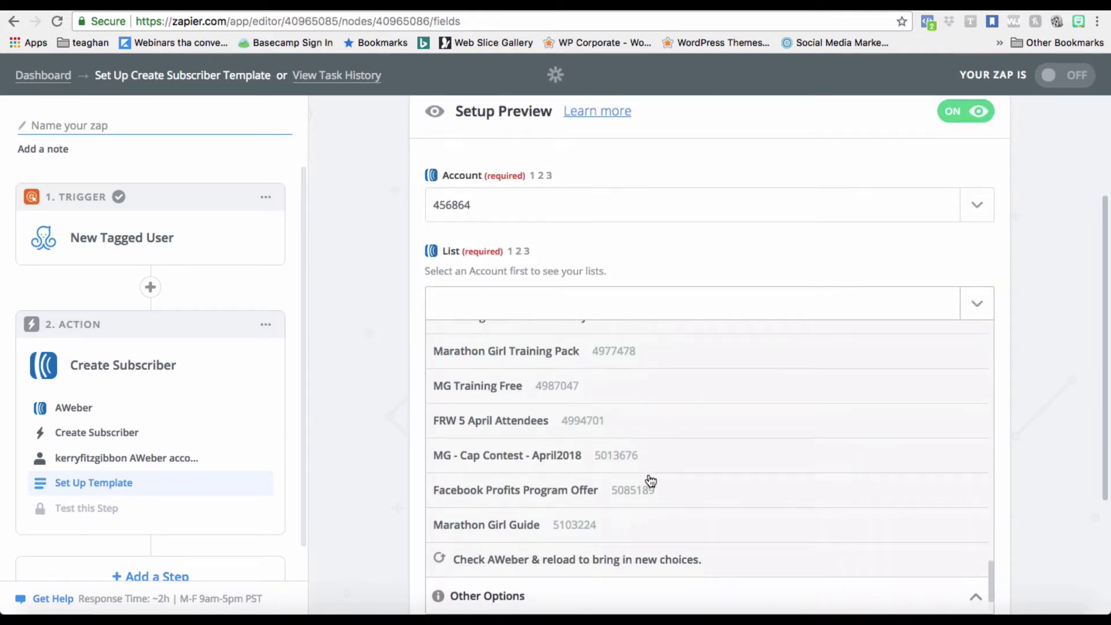
{"action": "left_click", "coordinate": [480, 525]}
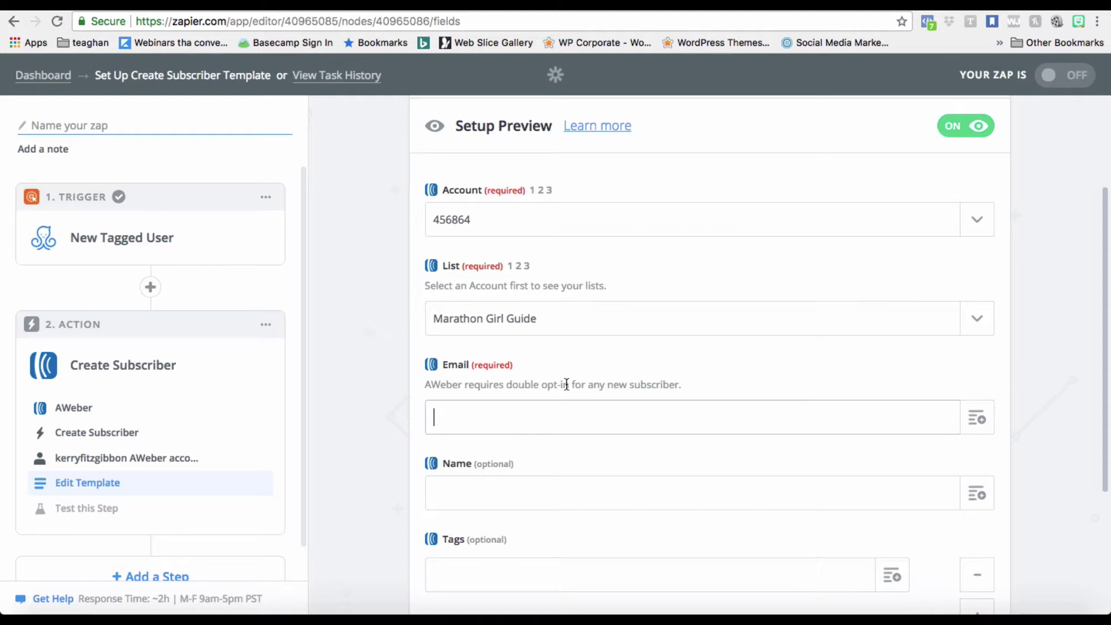
- Map the subscriber's Email to User Custom Fields Email and the Name to User First Name from the New Tagged User trigger
{"action": "left_click", "coordinate": [976, 421]}
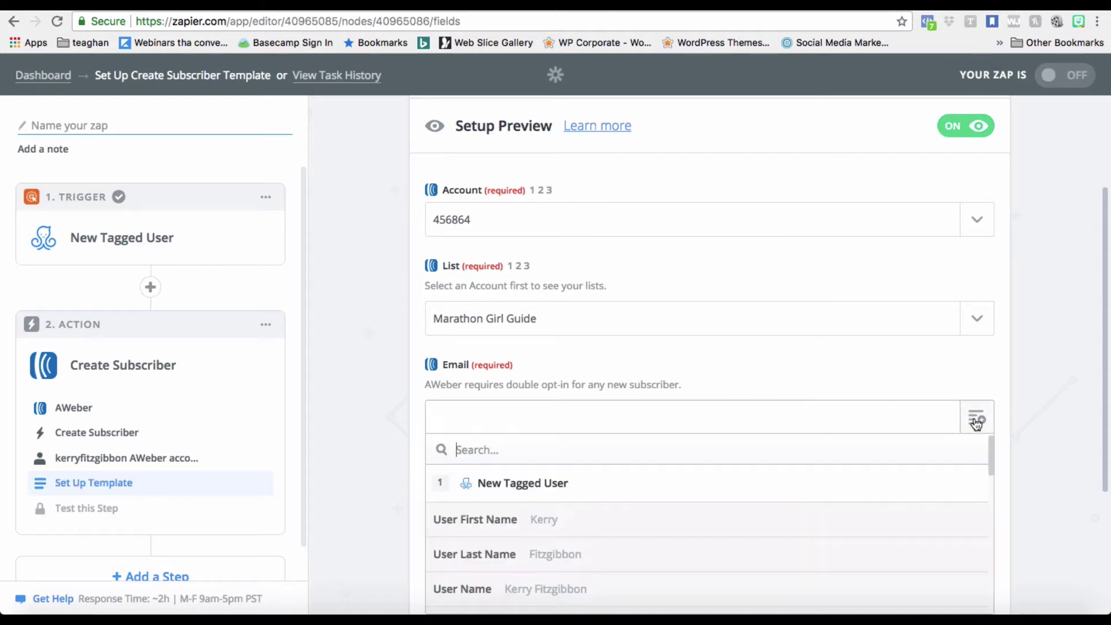
{"action": "scroll", "coordinate": [648, 532], "scroll_direction": "down", "scroll_amount": 3}
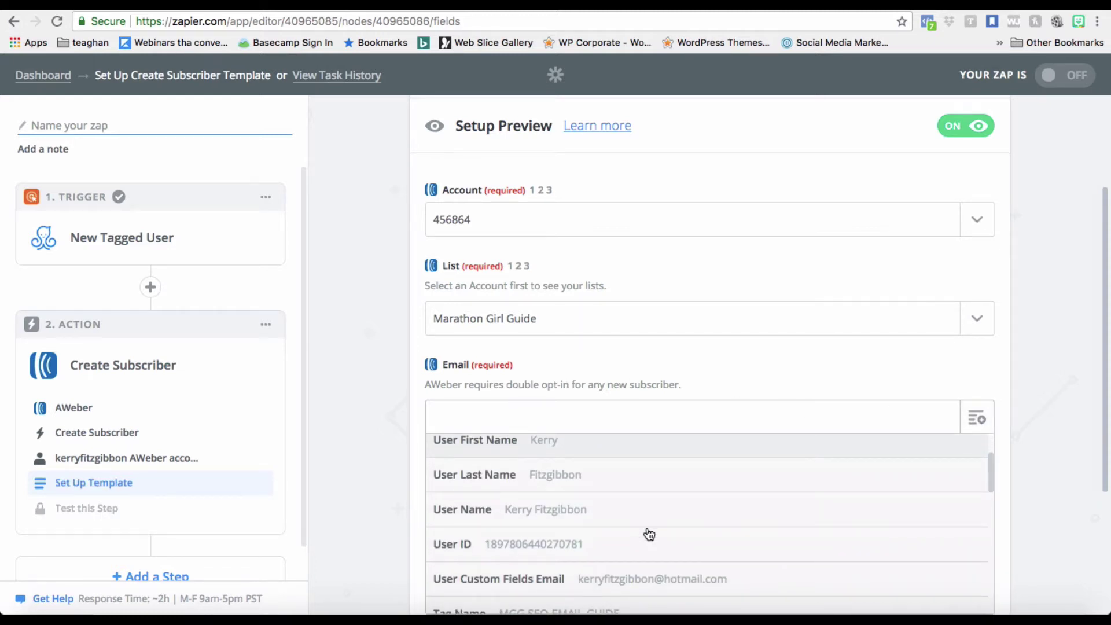
{"action": "left_click", "coordinate": [637, 577]}
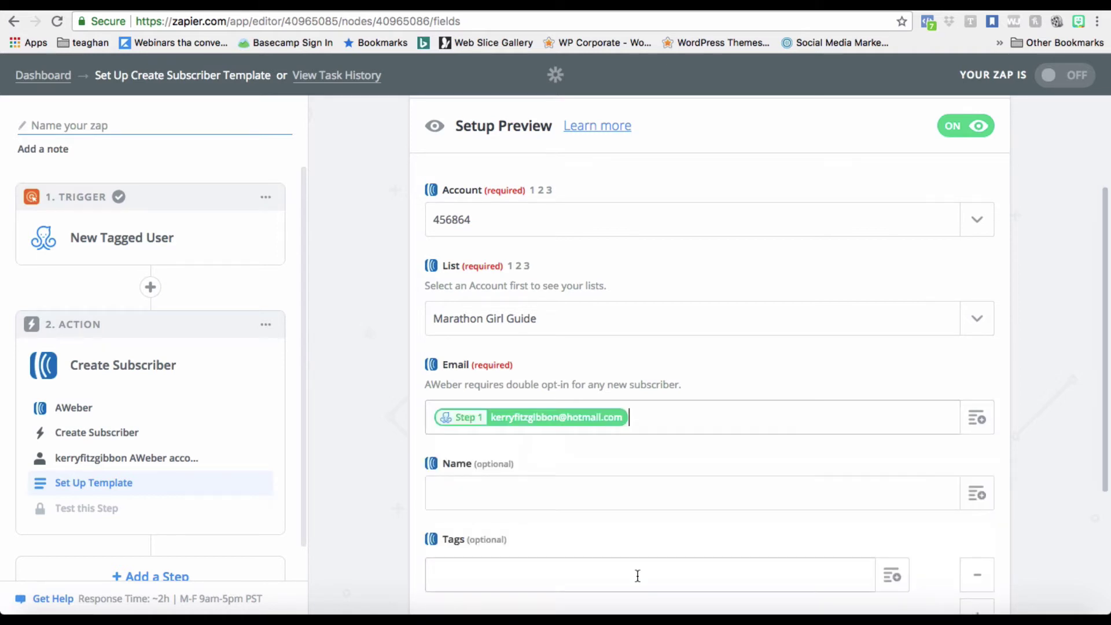
{"action": "left_click", "coordinate": [977, 493]}
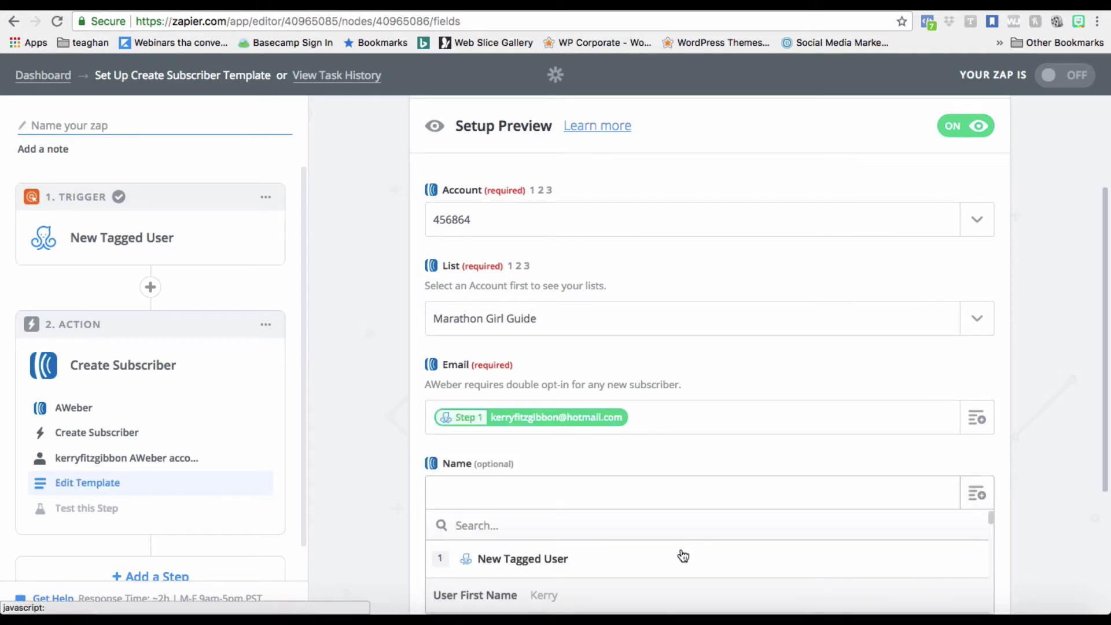
{"action": "left_click", "coordinate": [596, 595]}
- Map the subscriber's Tags to the trigger's Tag Name, MGG-SEQ-EMAIL-GUIDE, and continue to the action test
{"action": "scroll", "coordinate": [750, 495], "scroll_direction": "down", "scroll_amount": 4}
{"action": "left_click", "coordinate": [897, 386]}
{"action": "scroll", "coordinate": [631, 526], "scroll_direction": "down", "scroll_amount": 3}
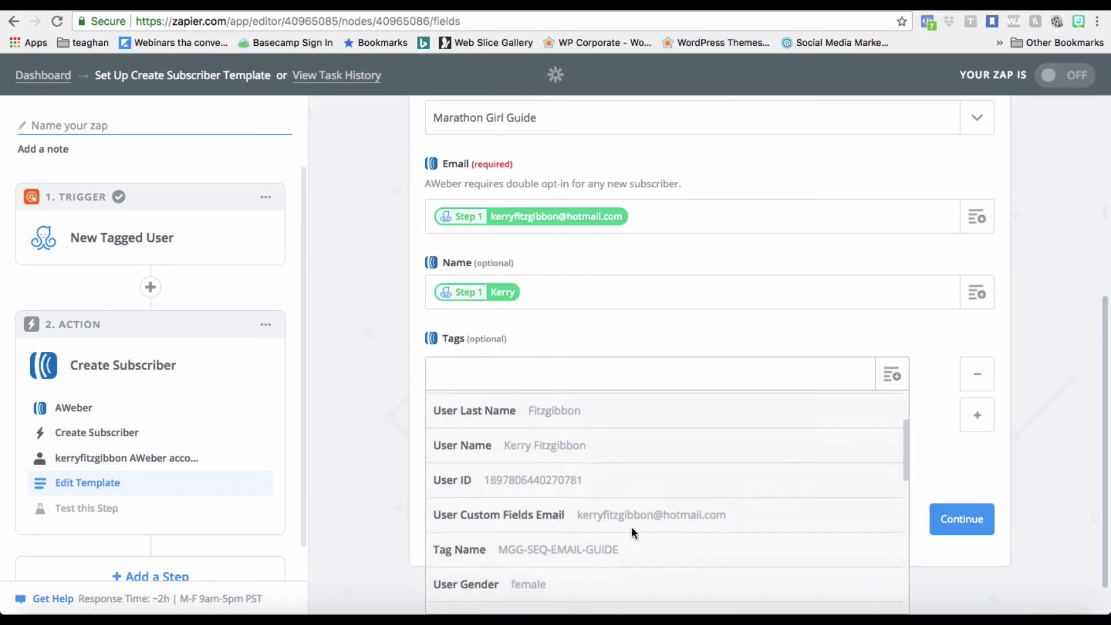
{"action": "left_click", "coordinate": [587, 554]}
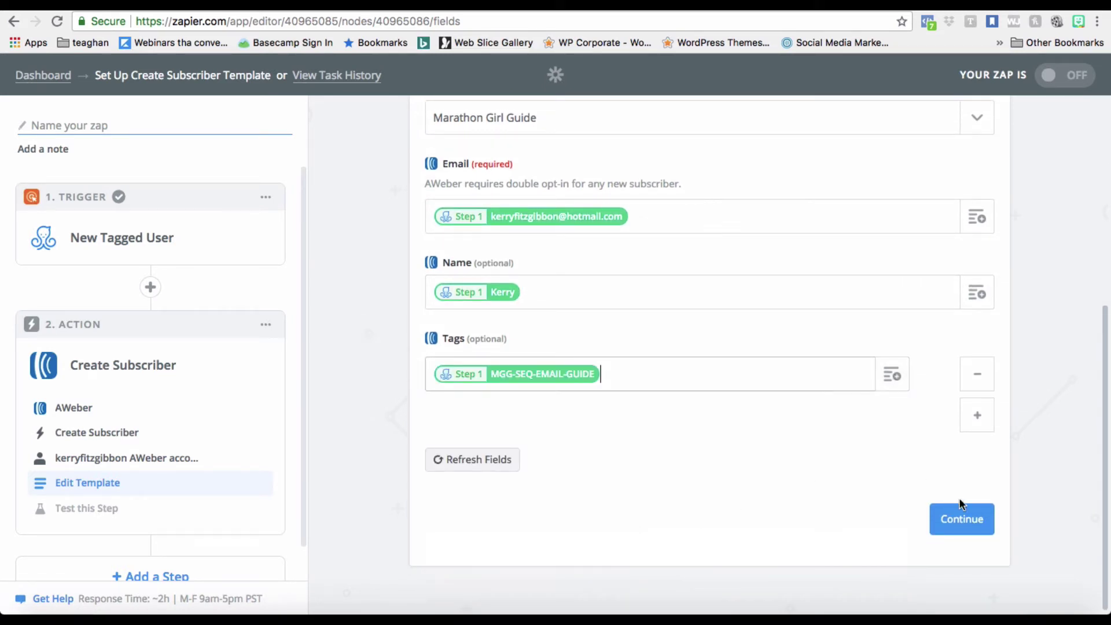
{"action": "left_click", "coordinate": [958, 519]}
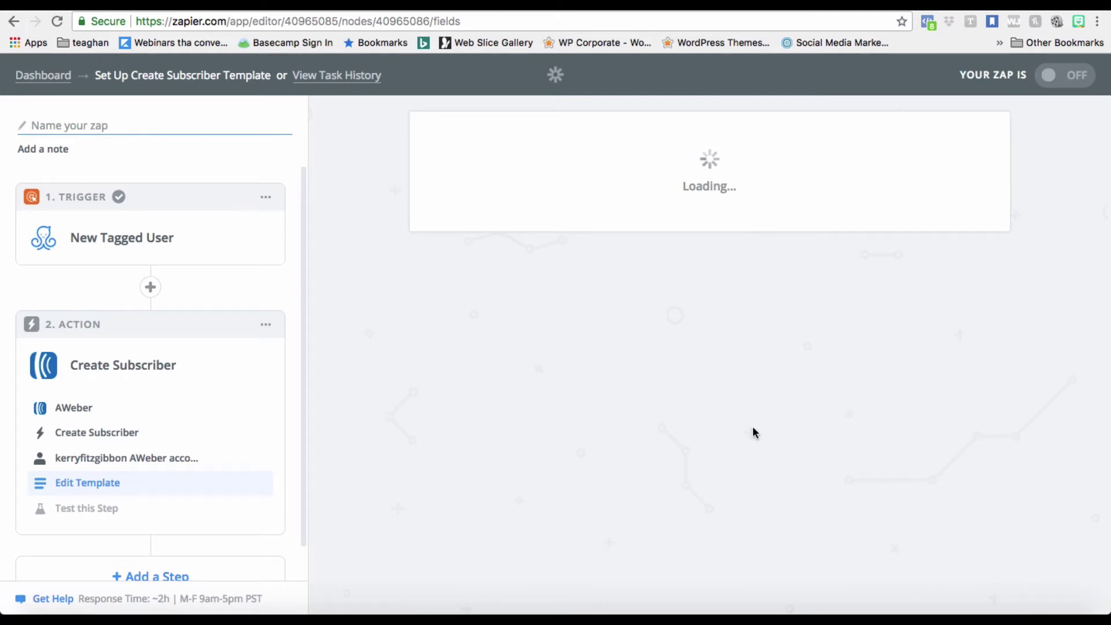
- Send a test subscriber to AWeber, review the returned sample and finish the zap's setup
{"action": "scroll", "coordinate": [752, 432], "scroll_direction": "down", "scroll_amount": 2}
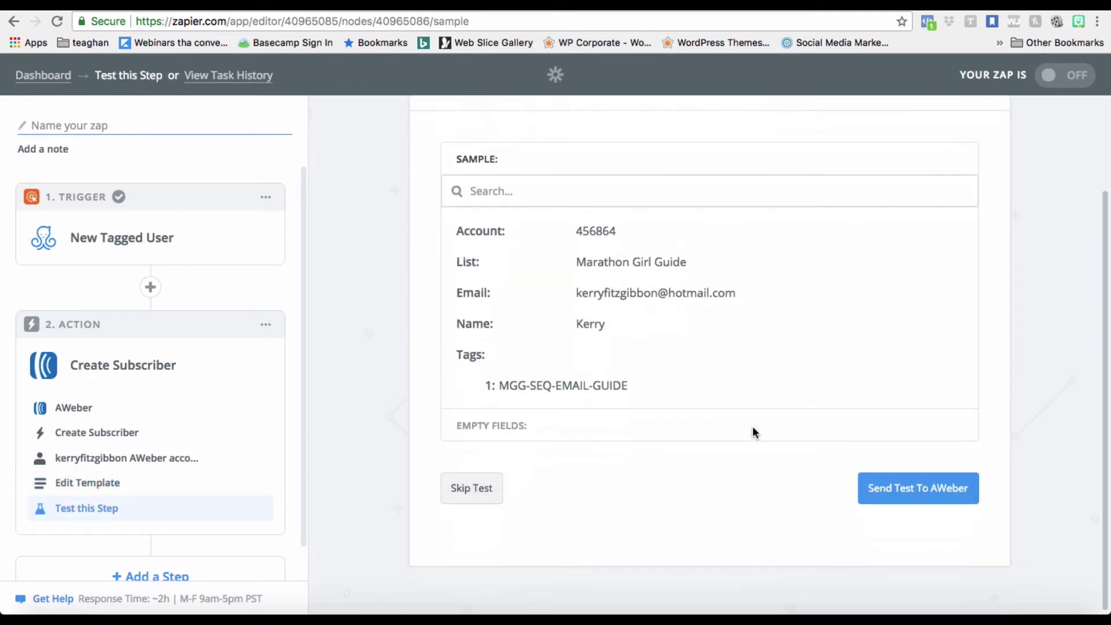
{"action": "left_click", "coordinate": [911, 488]}
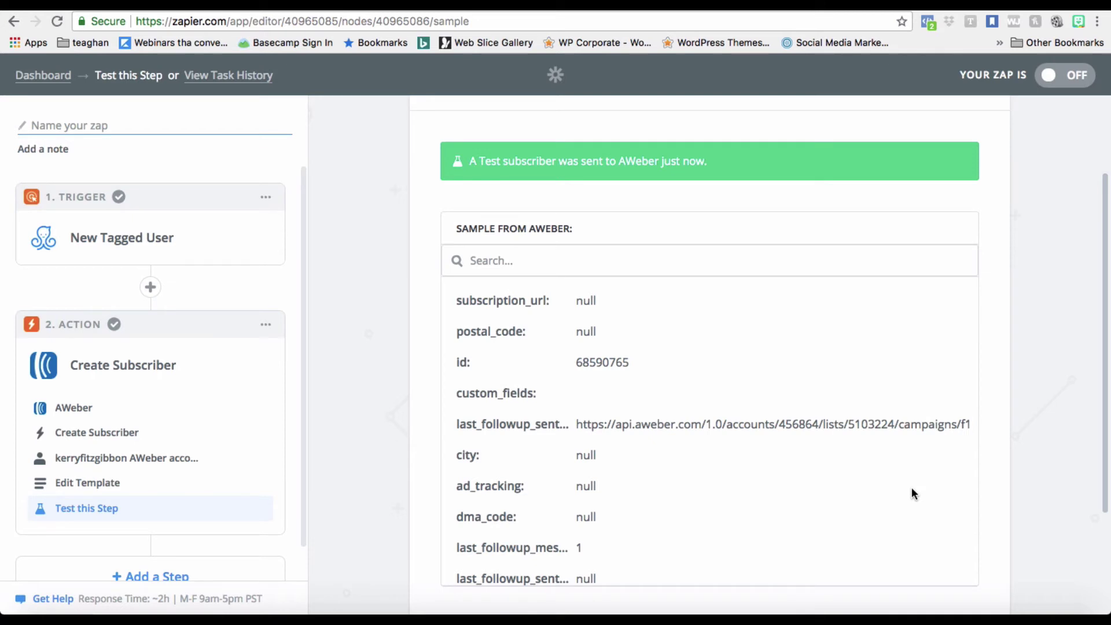
{"action": "scroll", "coordinate": [911, 490], "scroll_direction": "down", "scroll_amount": 5}
{"action": "scroll", "coordinate": [911, 490], "scroll_direction": "down", "scroll_amount": 6}
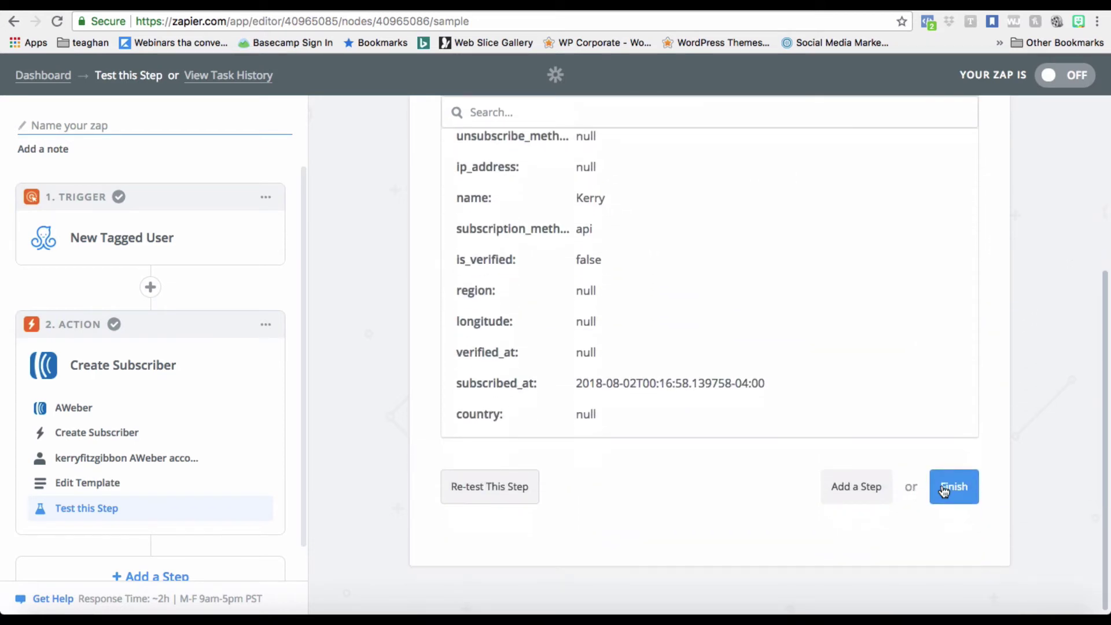
{"action": "left_click", "coordinate": [951, 490]}
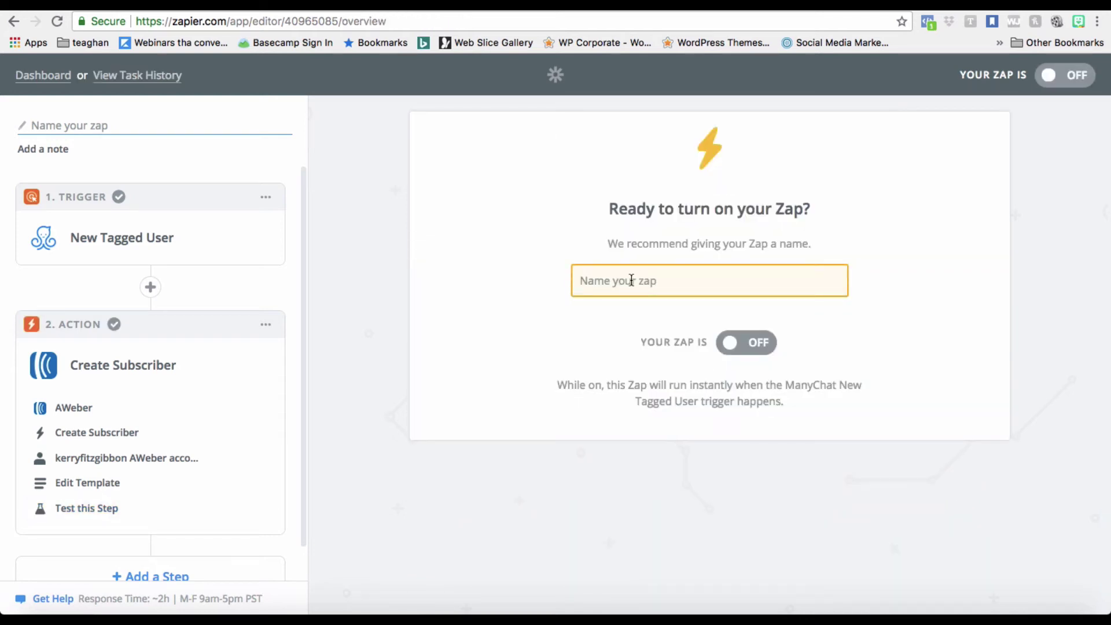
- Name the zap MGG-ManyChat-Aweber and turn it on
{"action": "type", "text": "MGG-Man"}
{"action": "type", "text": "yCat-"}
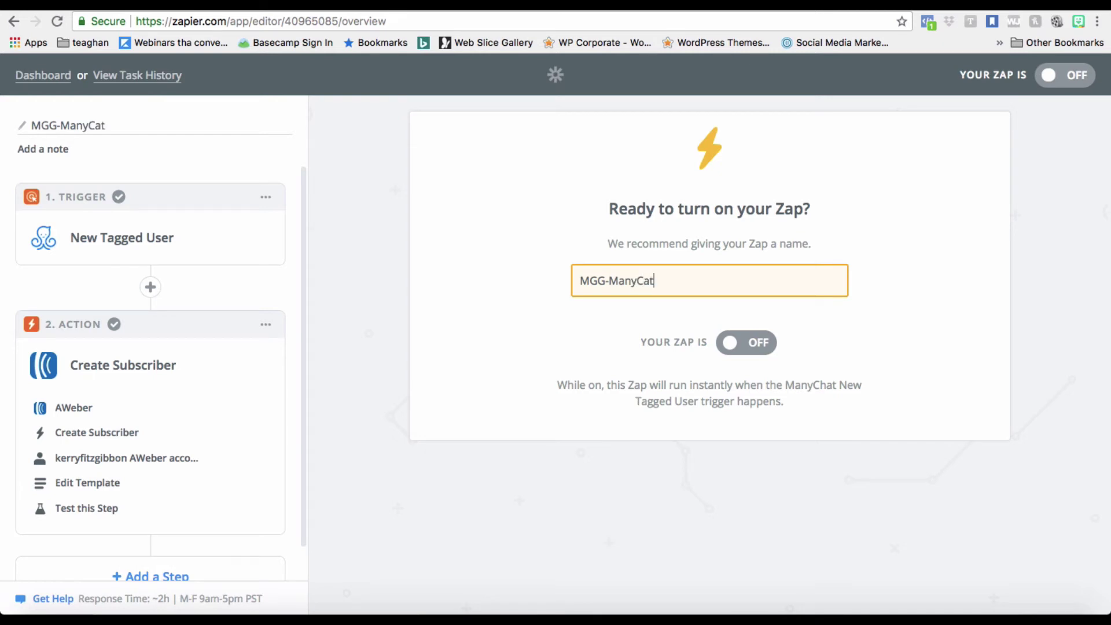
{"action": "key", "text": "BackSpace"}
{"action": "key", "text": "BackSpace"}
{"action": "key", "text": "BackSpace"}
{"action": "key", "text": "BackSpace"}
{"action": "type", "text": "Chat-Aweber"}
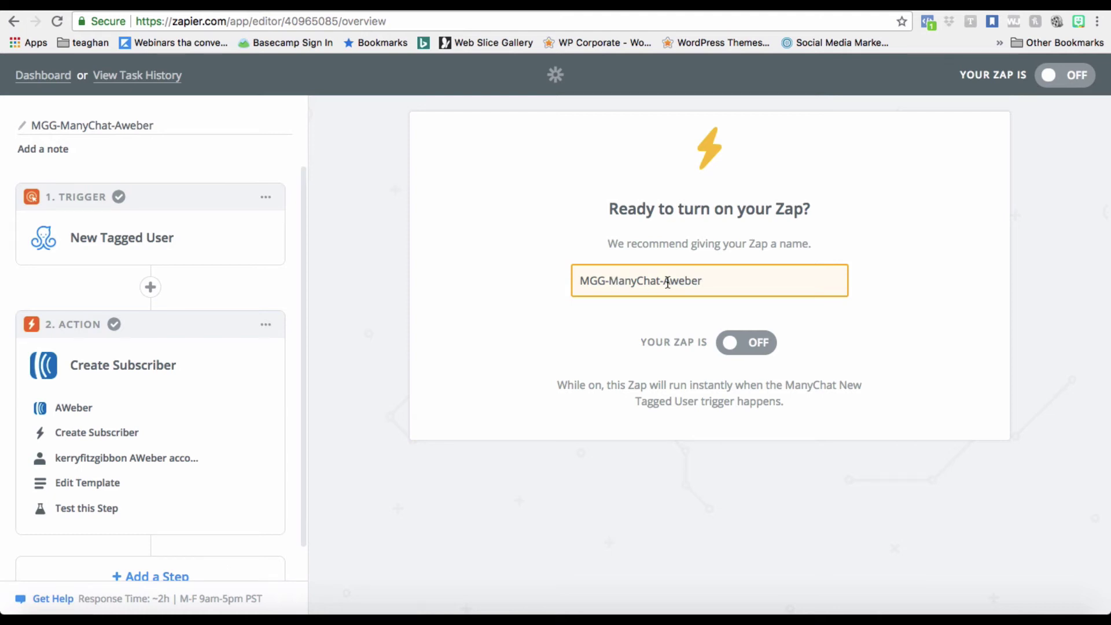
{"action": "left_click", "coordinate": [726, 345]}
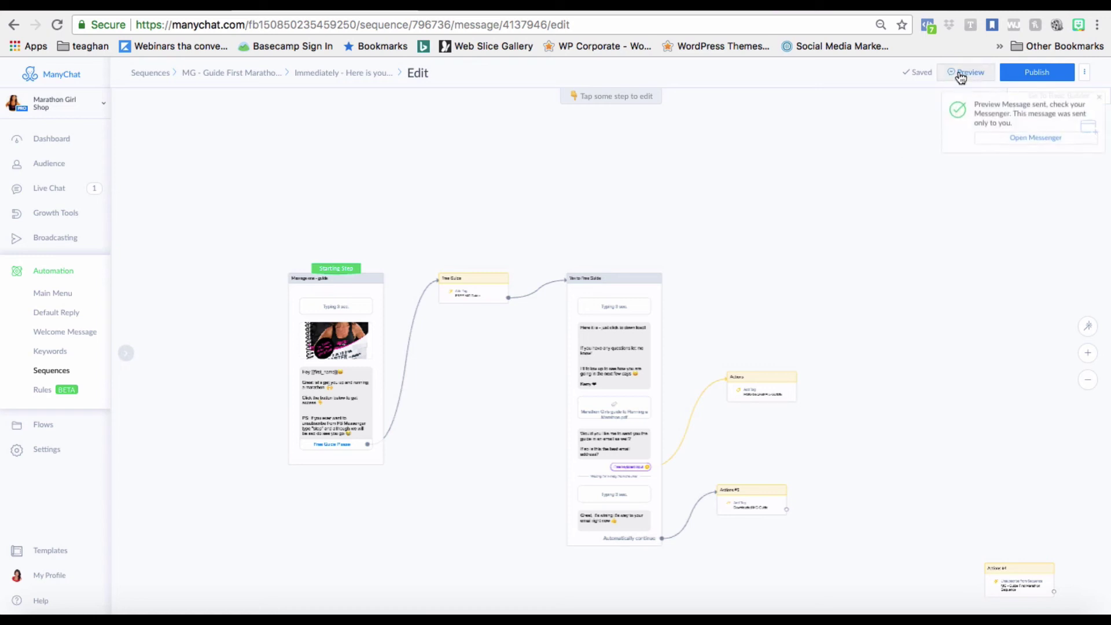
- Open the ManyChat preview in Messenger and answer it by requesting the free guide and submitting the suggested email address
{"action": "left_click", "coordinate": [1016, 142]}
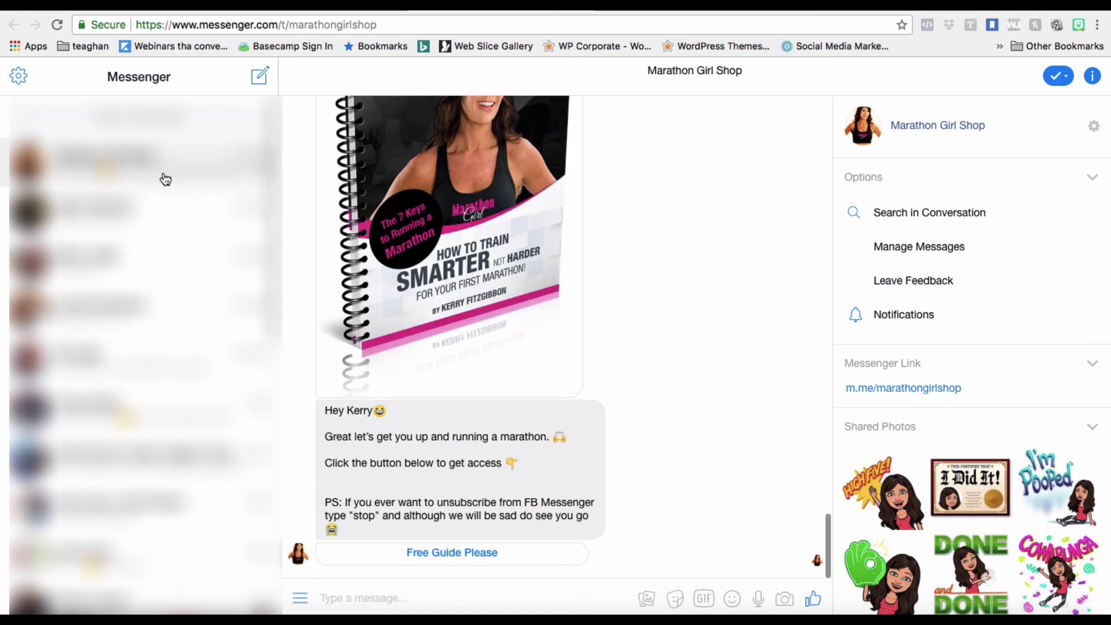
{"action": "left_click", "coordinate": [463, 557]}
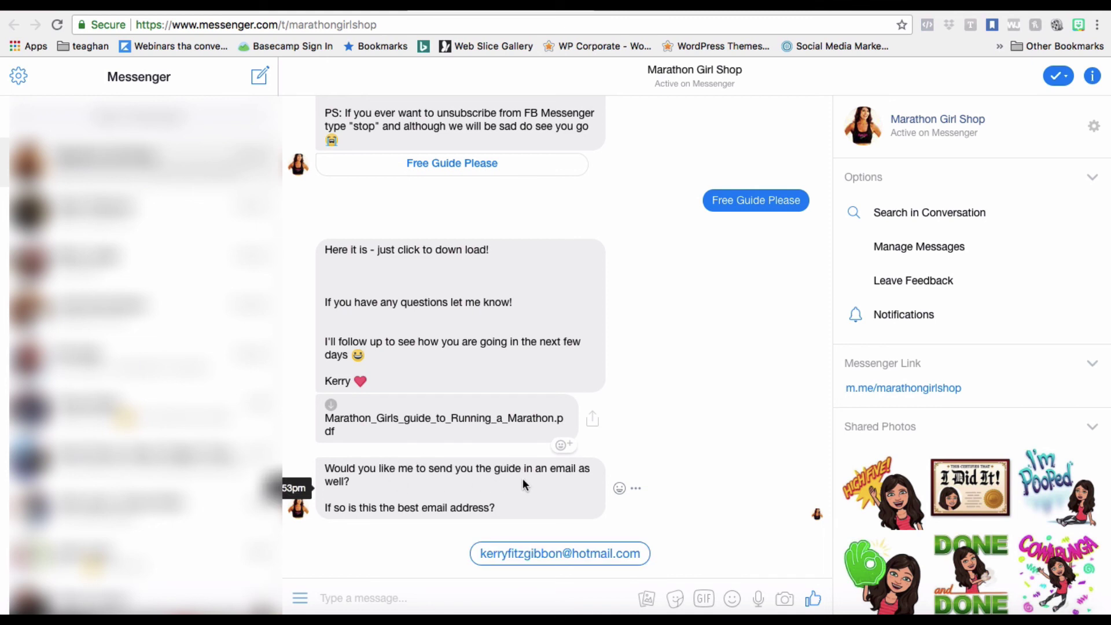
{"action": "left_click", "coordinate": [546, 557]}
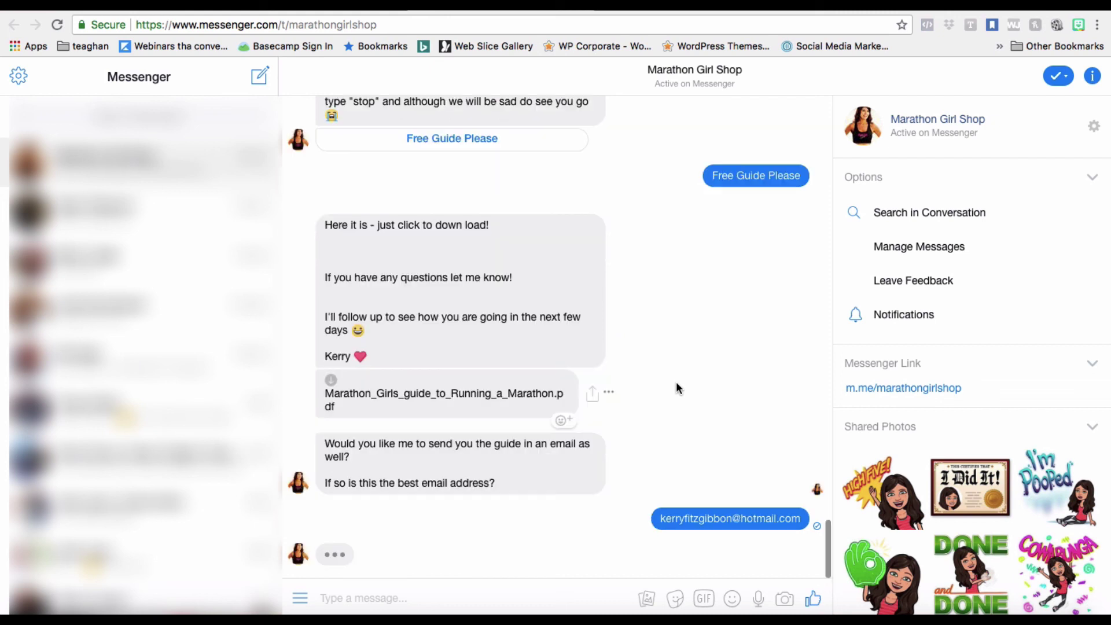